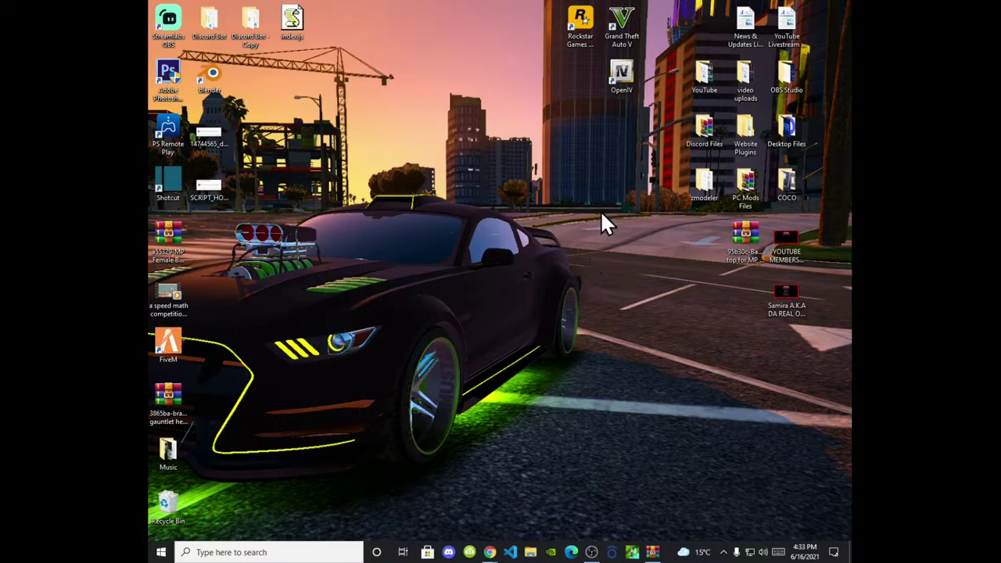
Step: Open the Grand Theft Auto V install folder from its desktop shortcut's file location
right_click(623, 43)
click(642, 51)
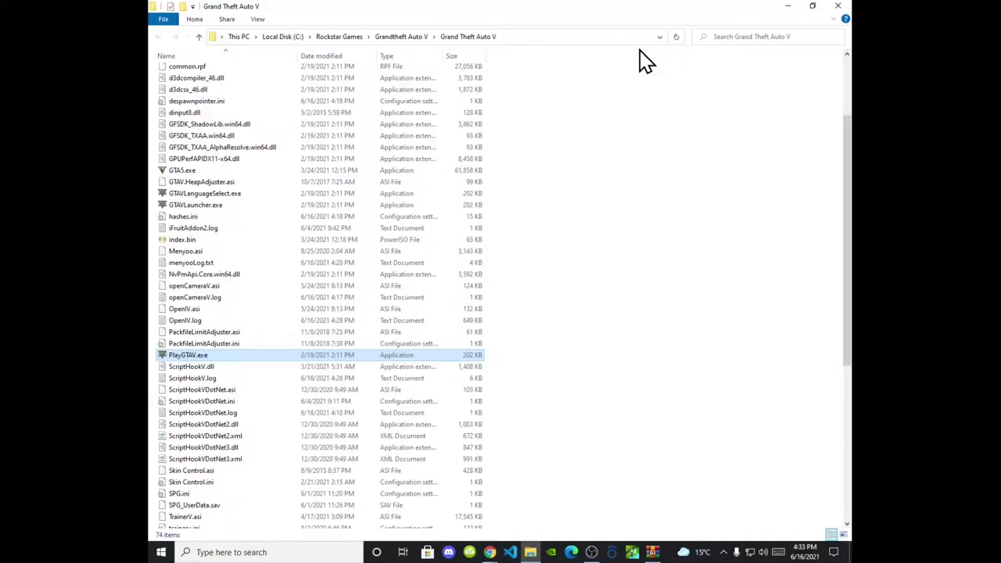
click(812, 8)
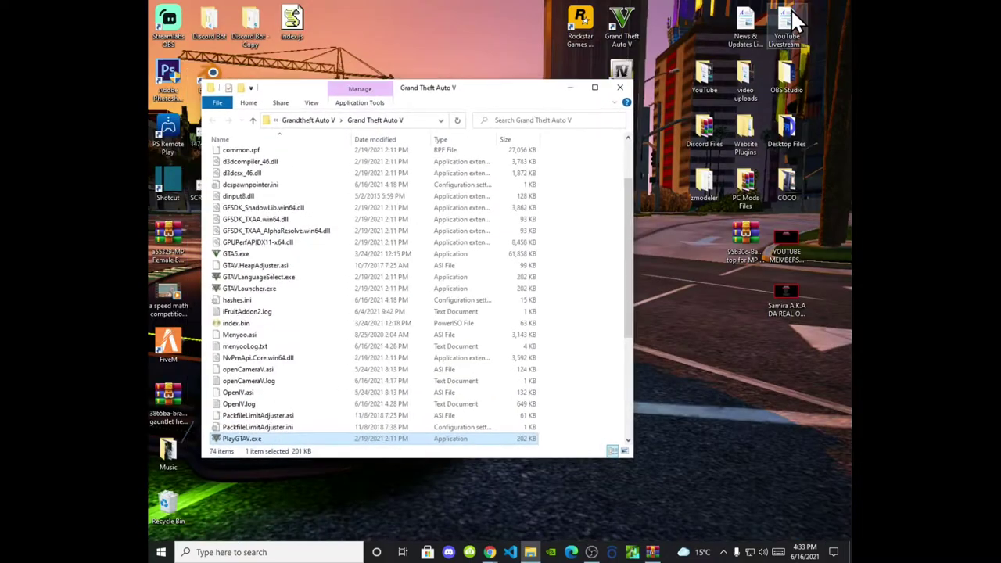
Step: Open the downloaded Bandana top .rar in WinRAR and enter its inner folder
click(747, 256)
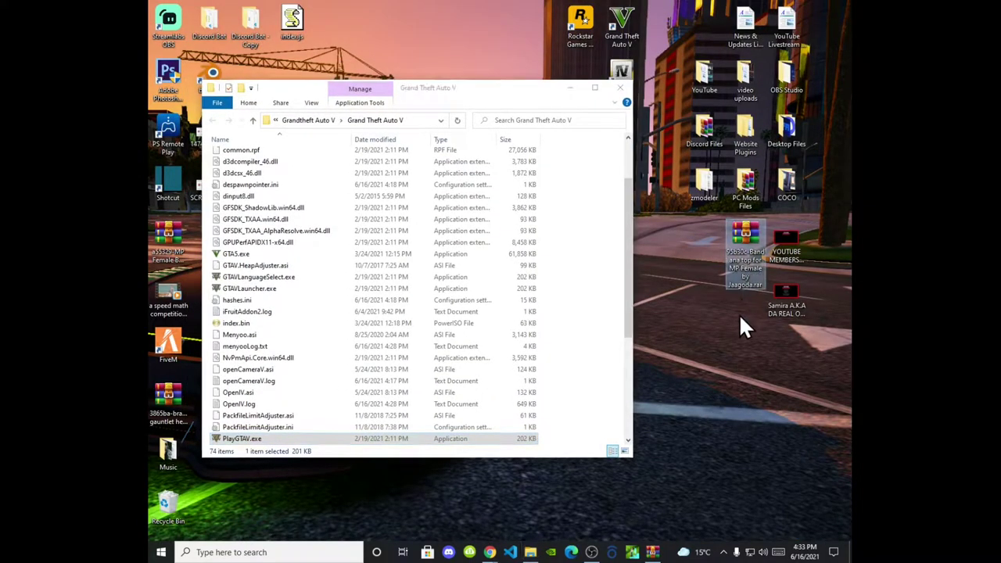
click(653, 551)
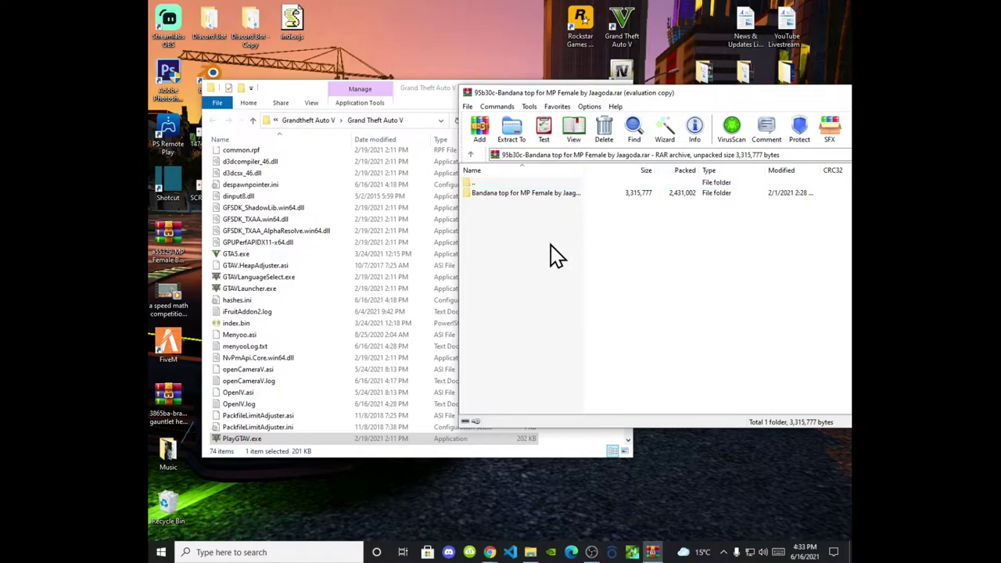
double_click(511, 205)
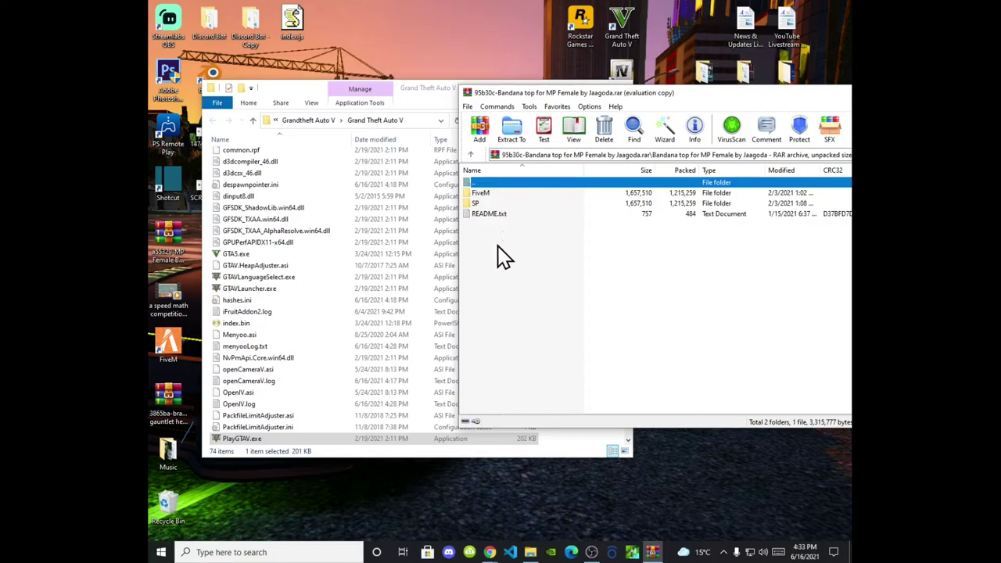
Step: Open README.txt in Notepad and arrange it alongside the archive and game folder windows
double_click(495, 217)
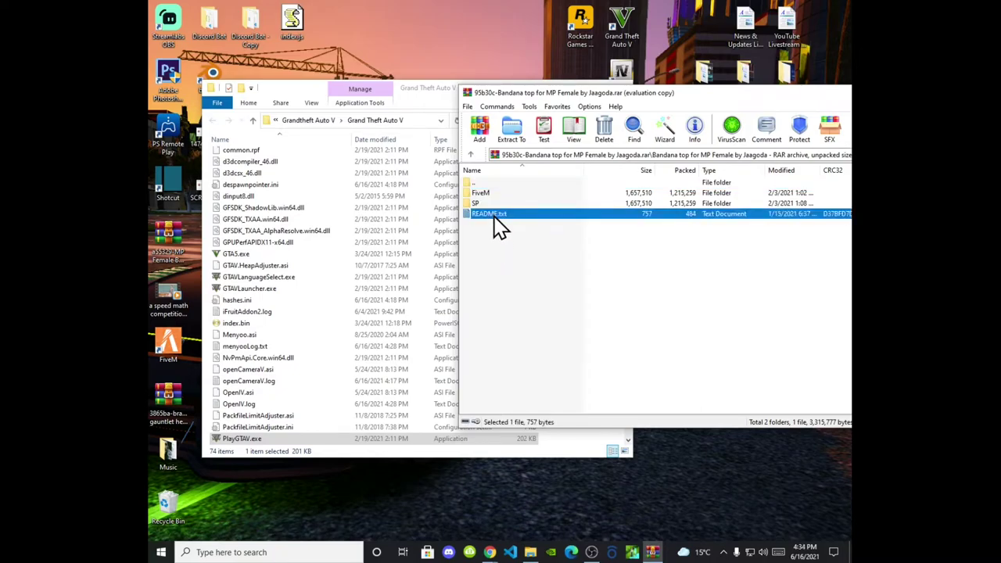
drag(524, 161, 545, 100)
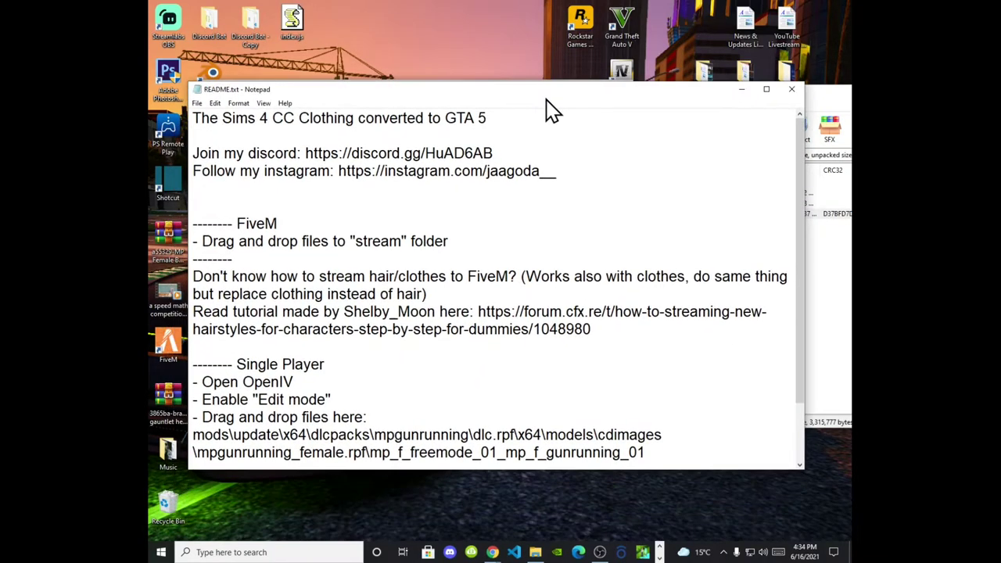
scroll(516, 282, down, 1)
scroll(527, 307, down, 1)
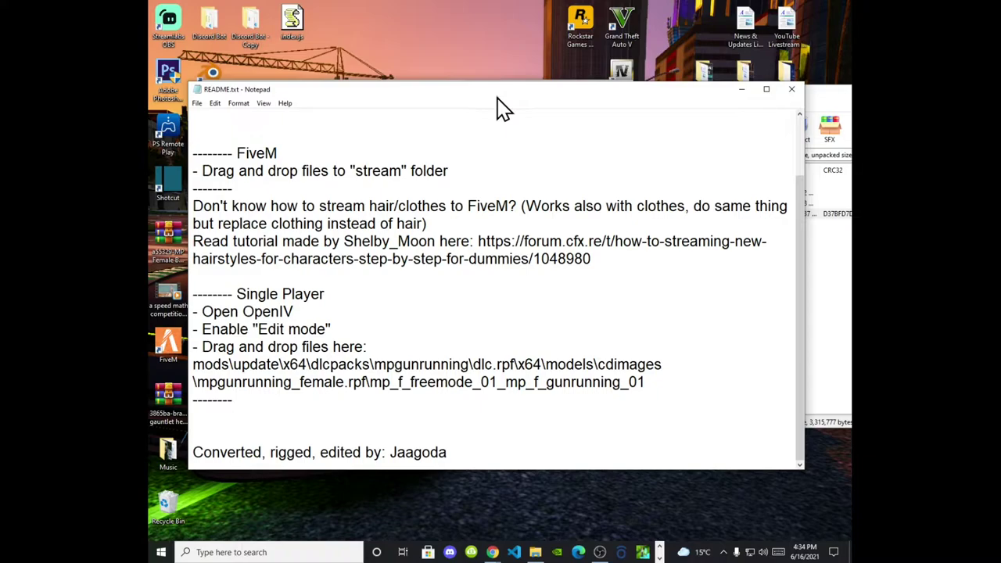
drag(504, 109, 521, 175)
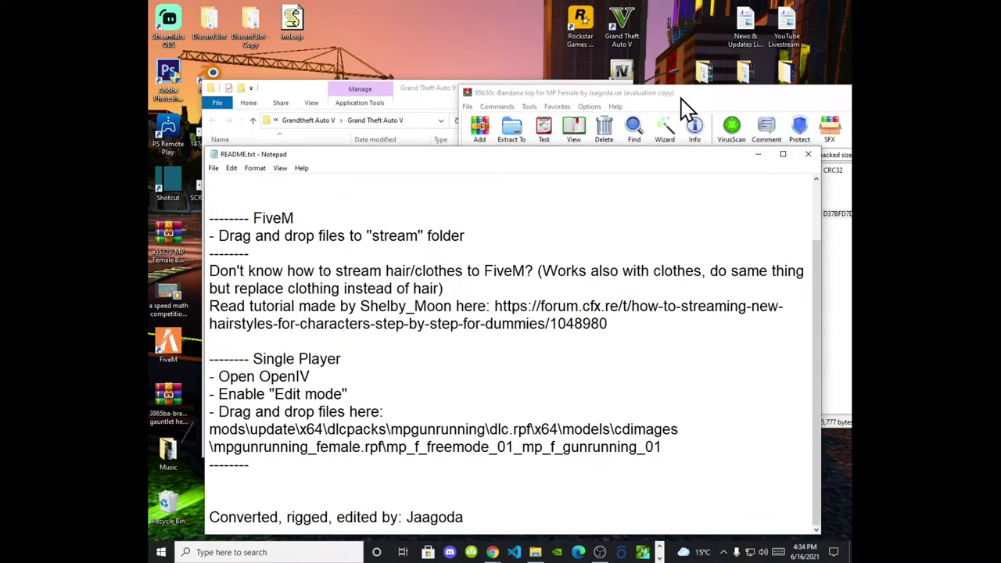
click(688, 100)
drag(689, 102, 479, 114)
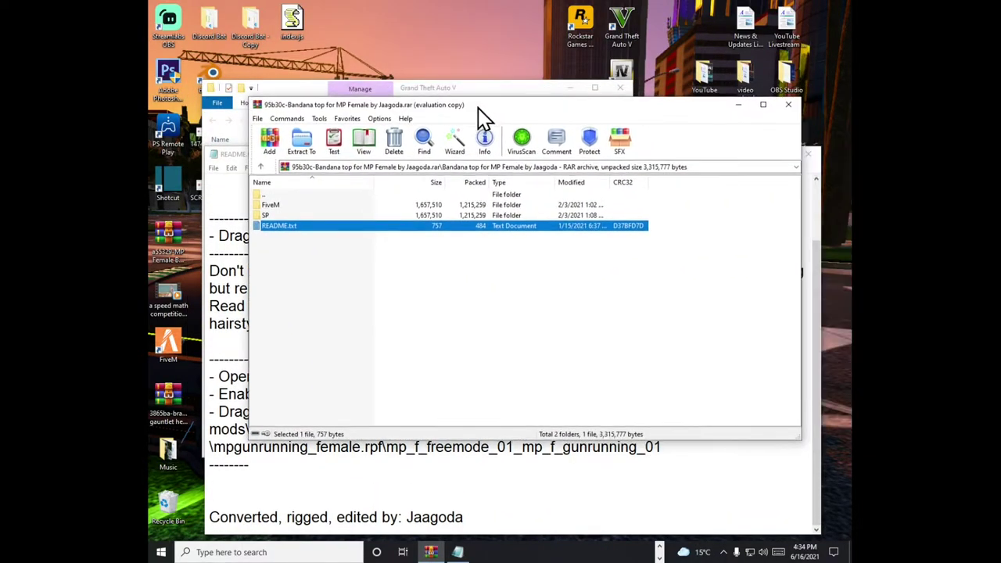
click(737, 104)
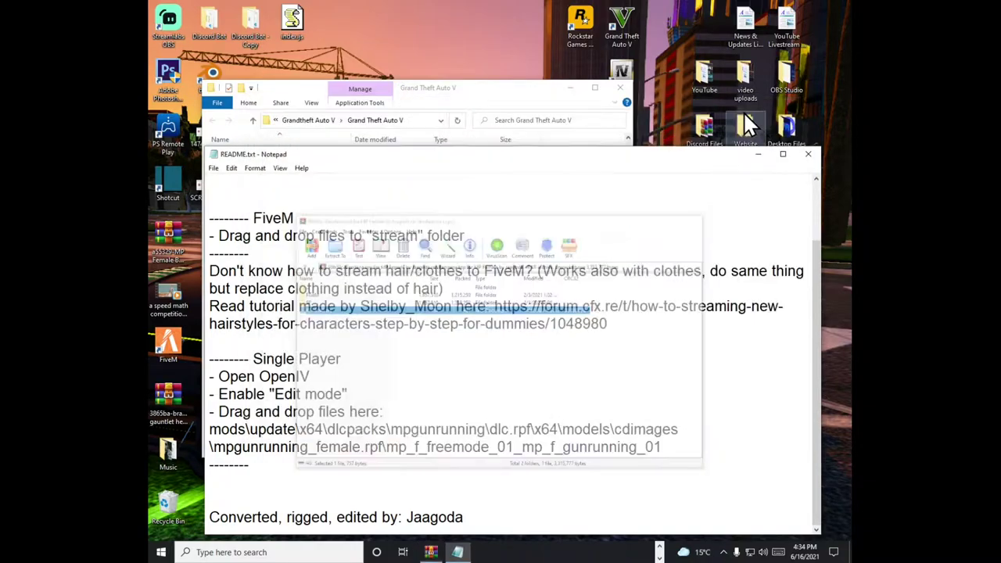
click(457, 90)
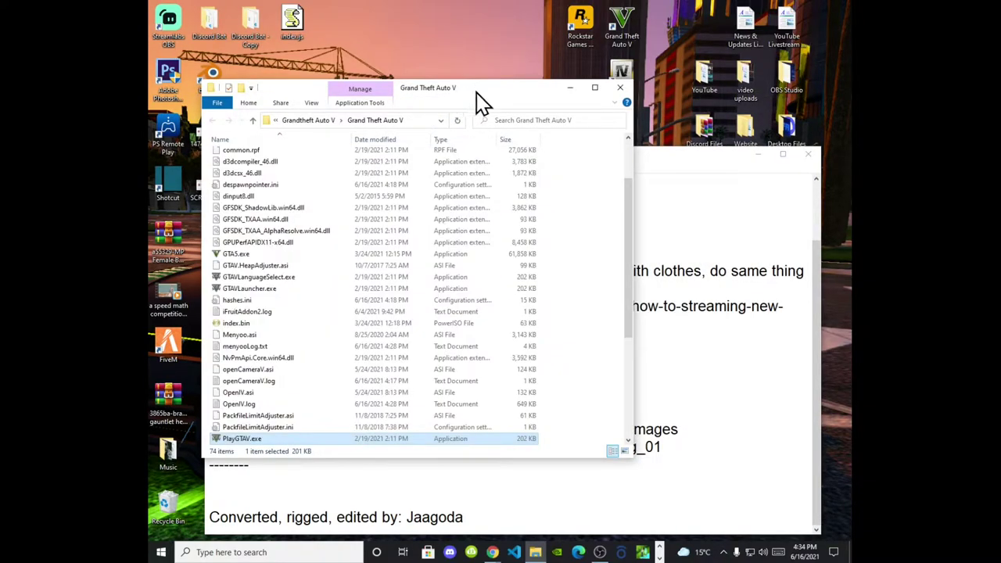
drag(495, 107, 579, 83)
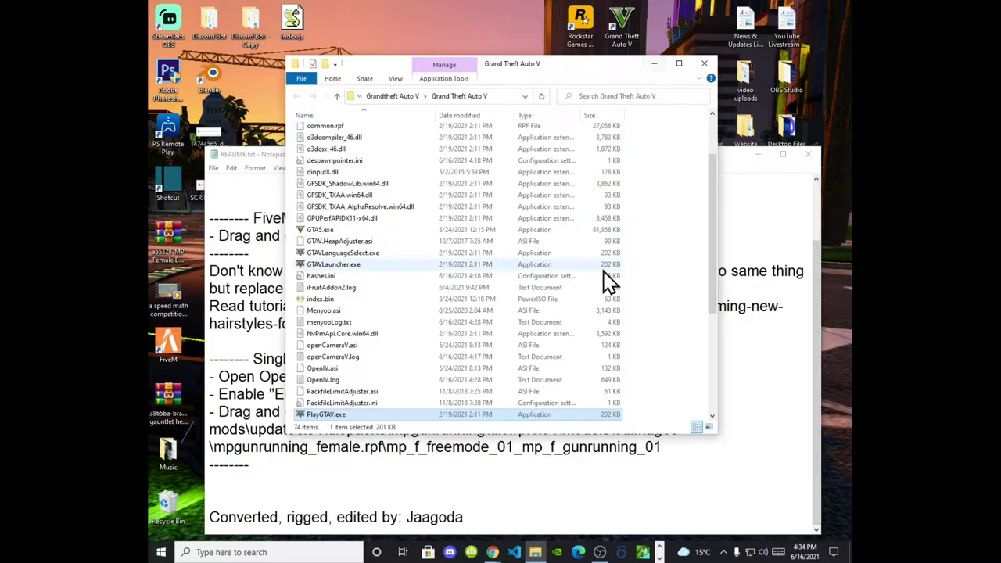
click(361, 517)
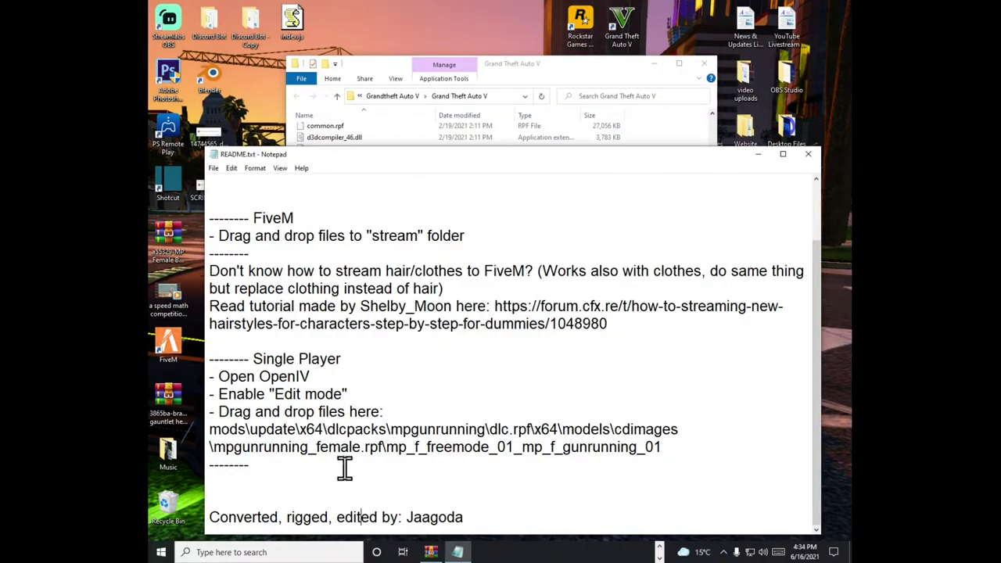
Step: Highlight 'mpgunrunning' in the README's install path, then return to the game folder
drag(401, 430, 471, 422)
click(404, 423)
drag(390, 430, 486, 429)
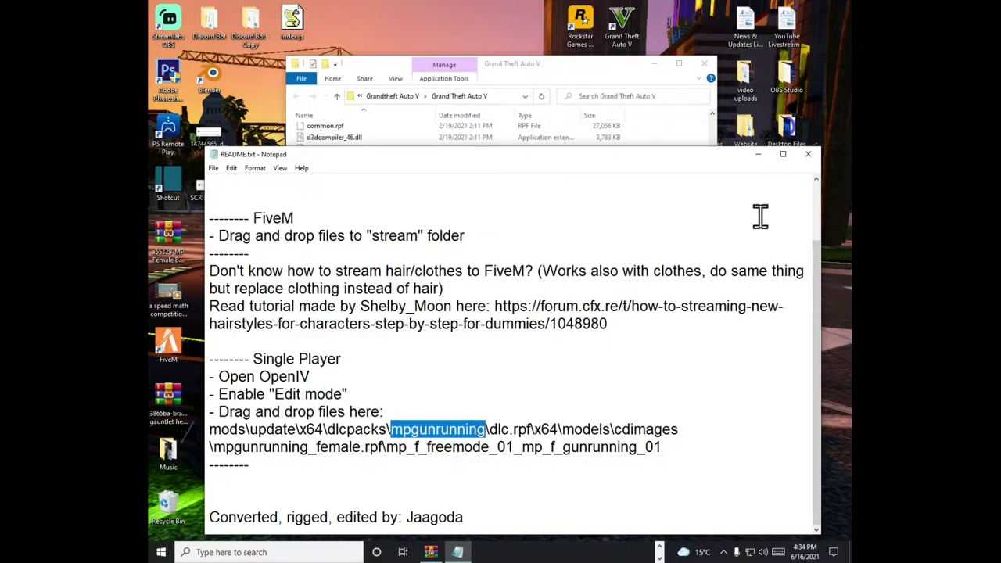
click(542, 64)
Step: Copy the mpgunrunning folder from the game's update\x64\dlcpacks folder
scroll(360, 282, up, 2)
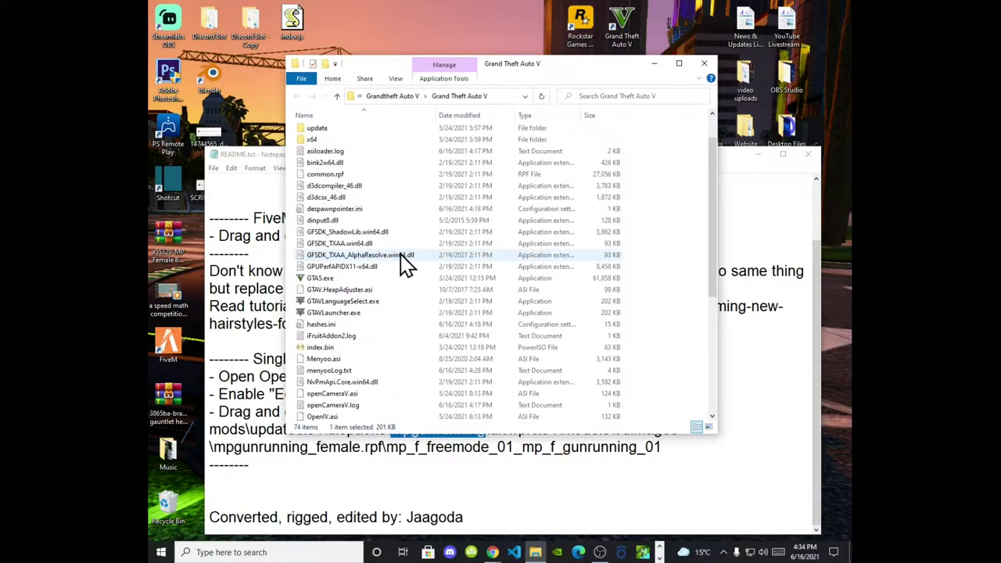
scroll(402, 264, up, 1)
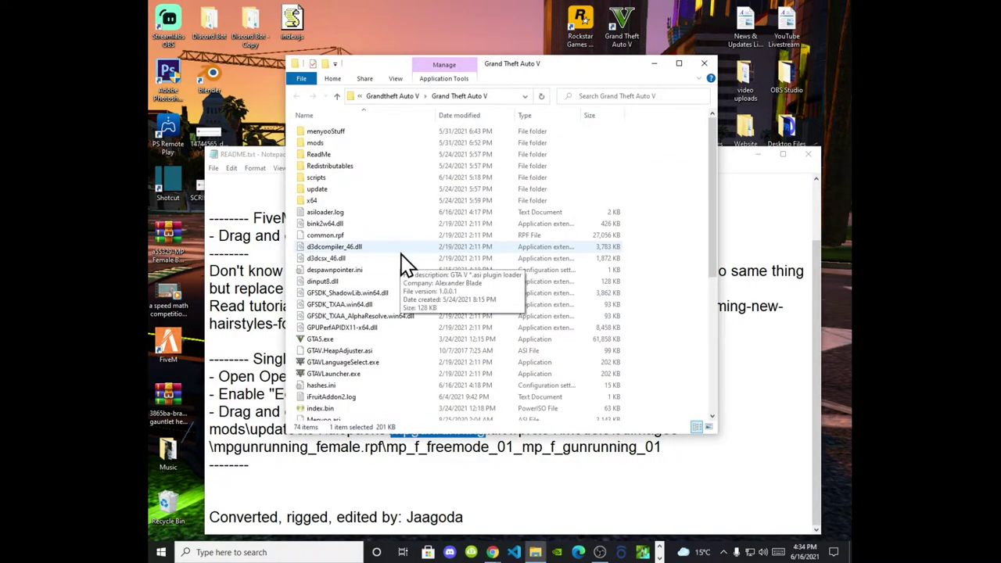
double_click(321, 191)
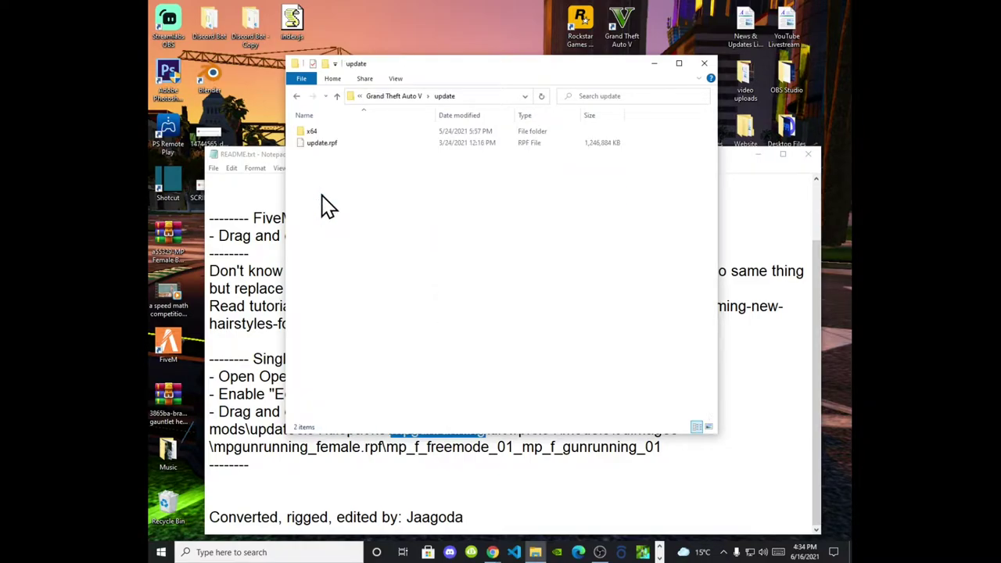
double_click(323, 133)
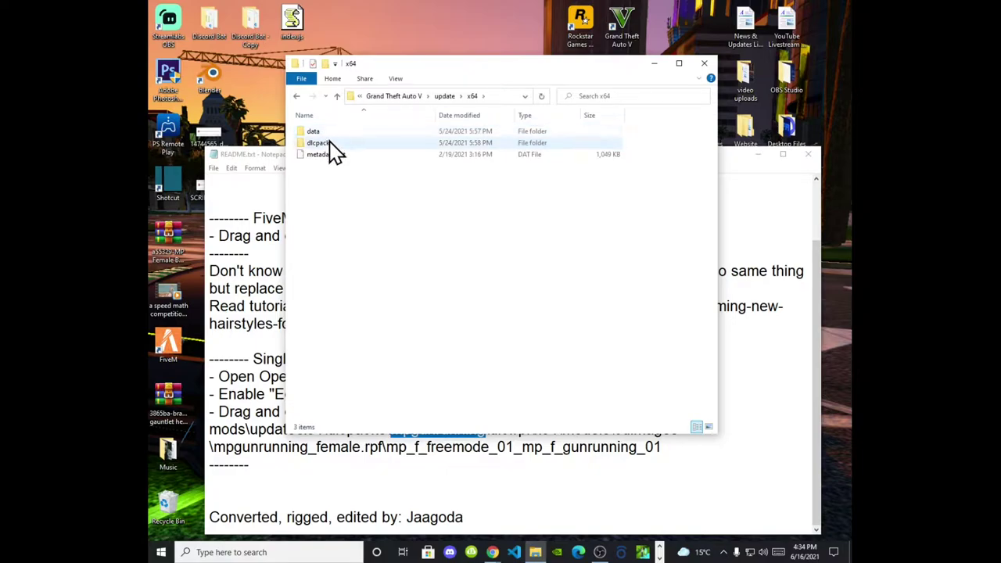
double_click(329, 146)
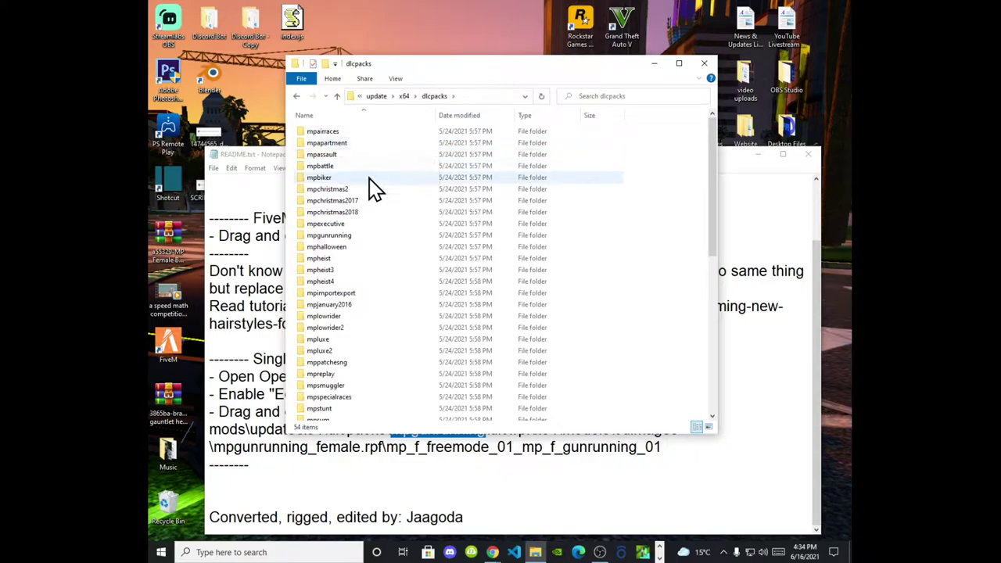
right_click(332, 237)
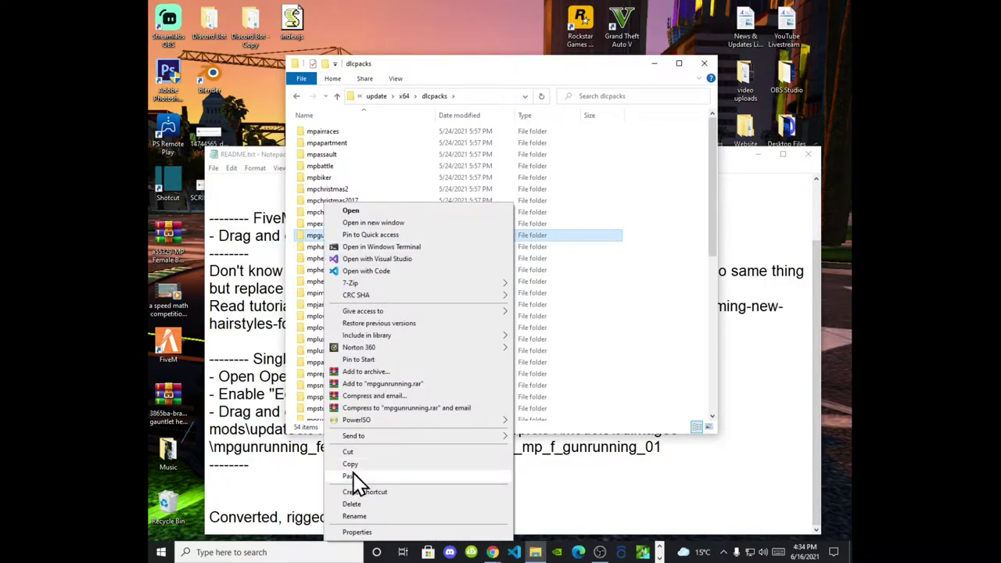
click(352, 465)
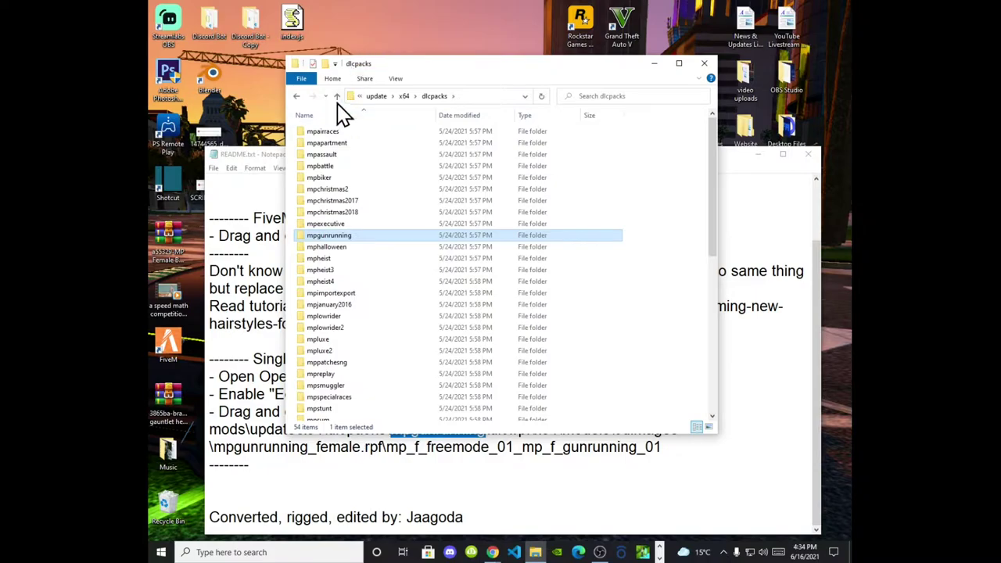
Step: Paste mpgunrunning into the game's mods\update\x64\dlcpacks folder
click(298, 97)
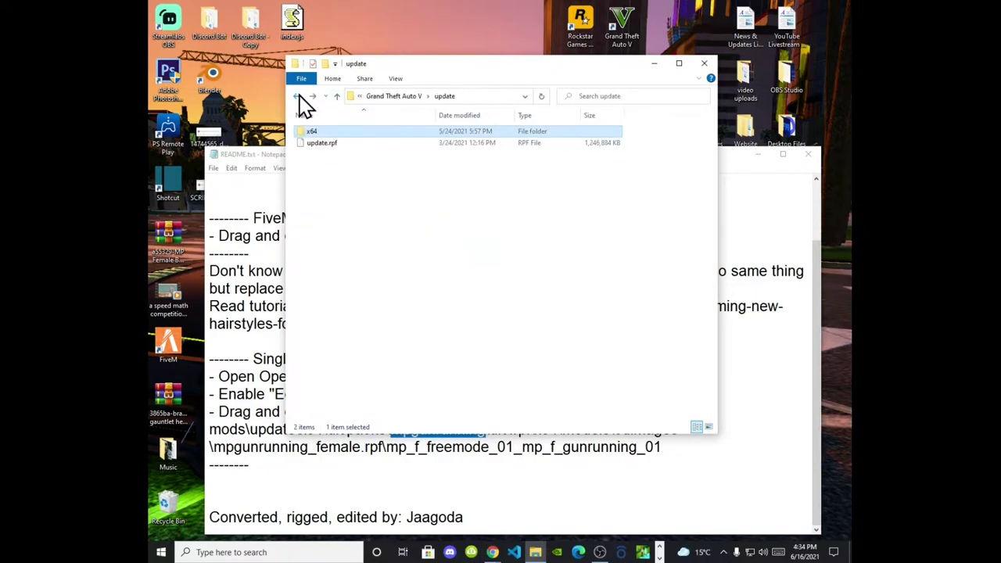
click(298, 97)
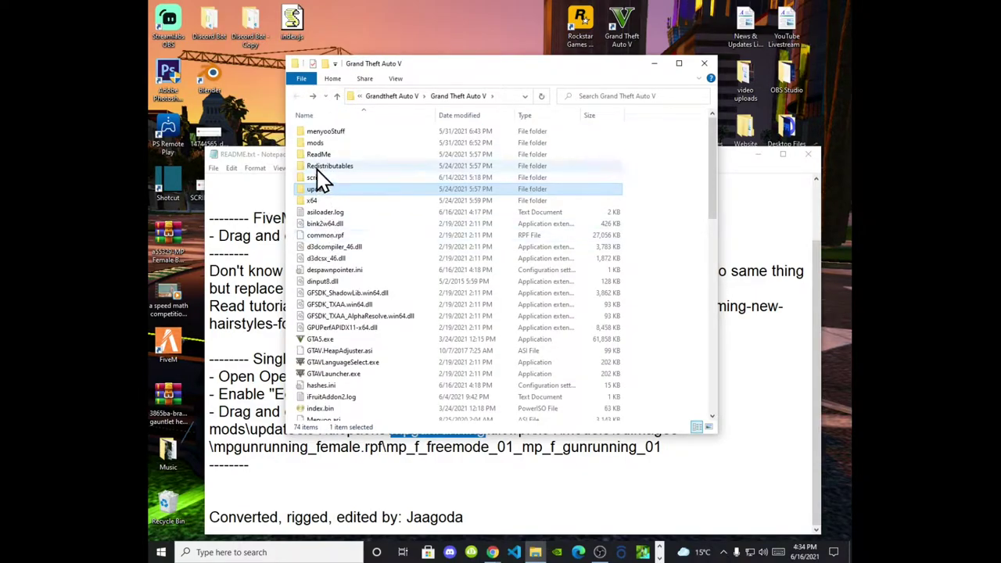
double_click(317, 144)
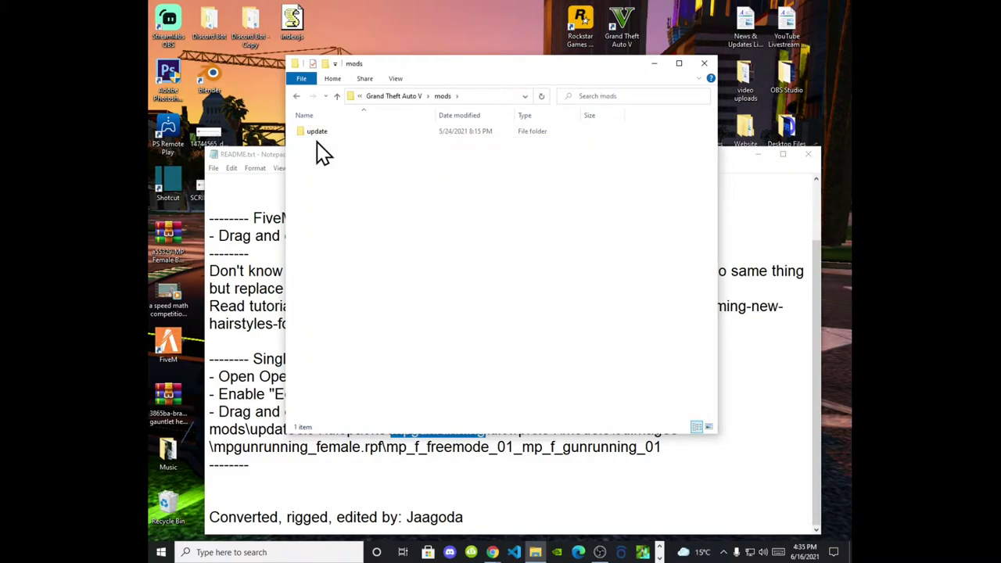
double_click(318, 135)
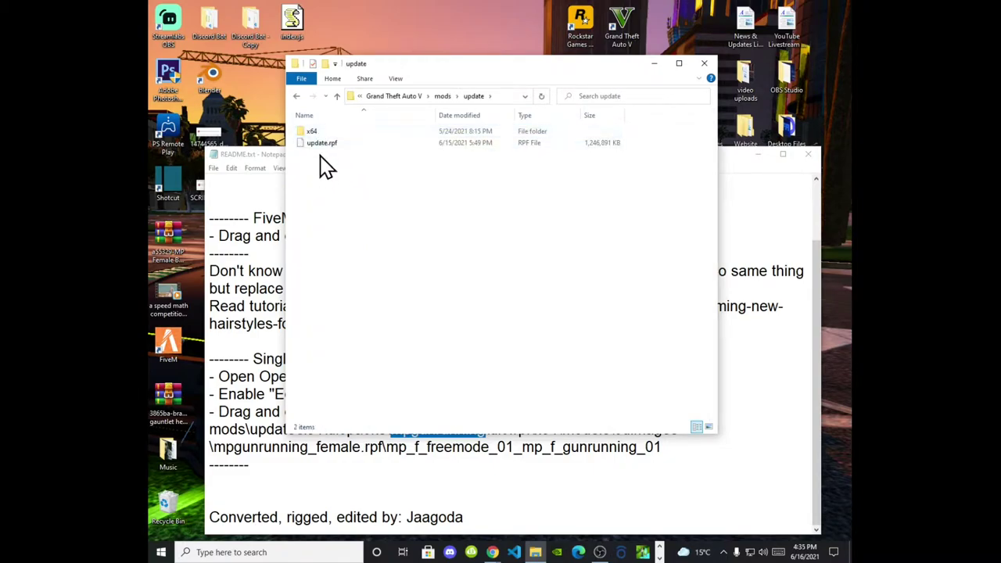
double_click(318, 133)
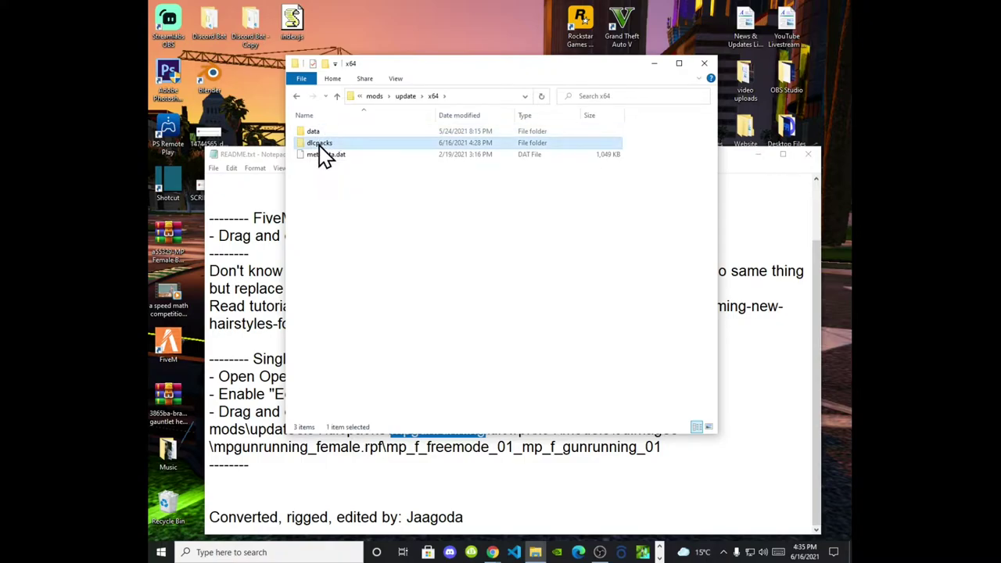
double_click(318, 145)
right_click(355, 184)
mouse_move(386, 213)
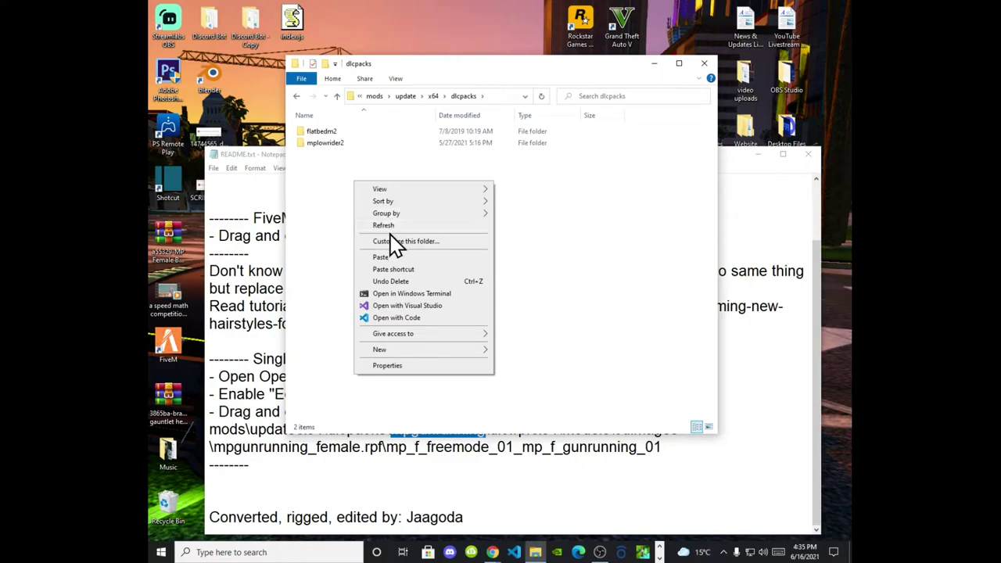
click(389, 259)
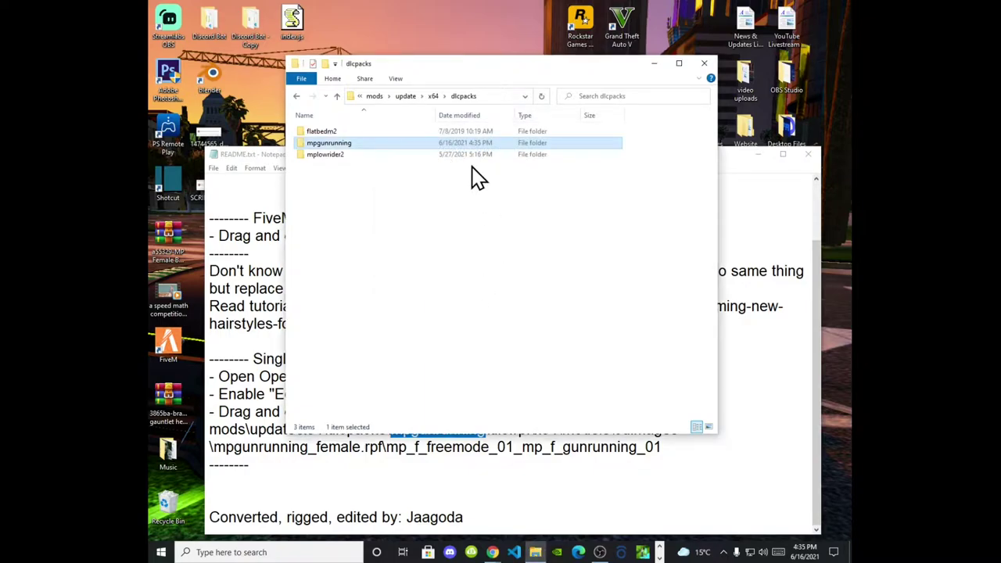
Step: Close the dlcpacks window, launch OpenIV and open Grand Theft Auto V for Windows
click(705, 64)
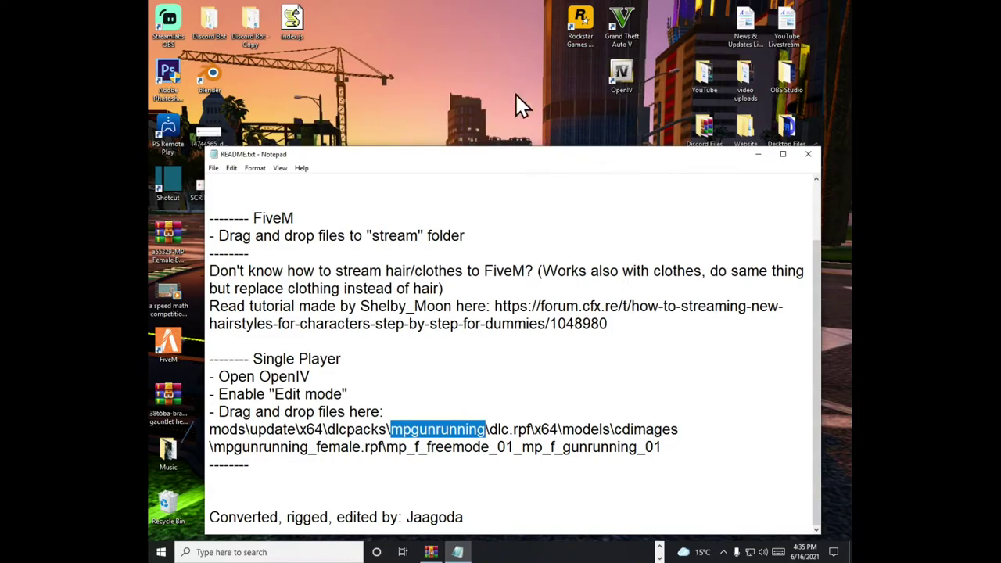
click(619, 88)
double_click(620, 87)
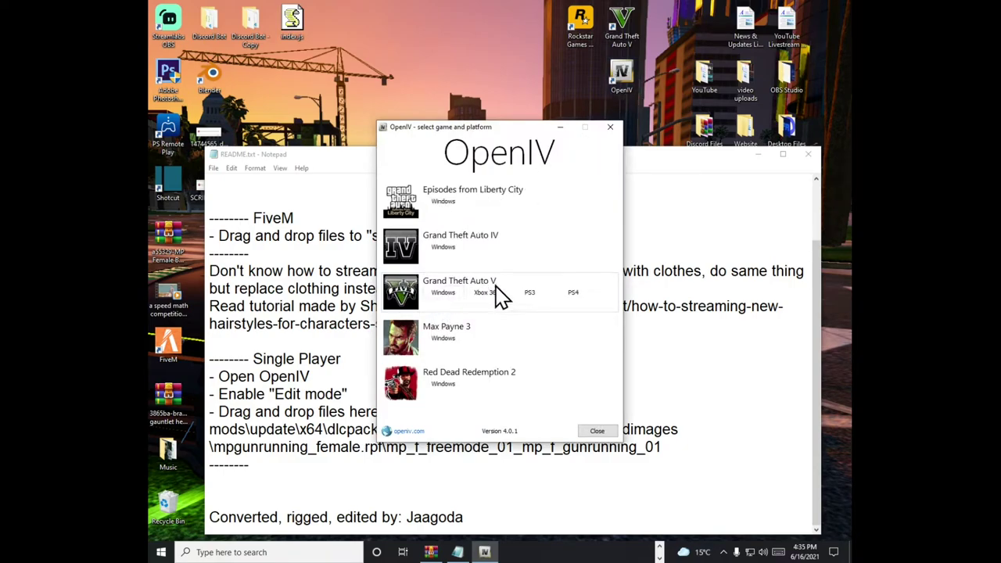
click(444, 293)
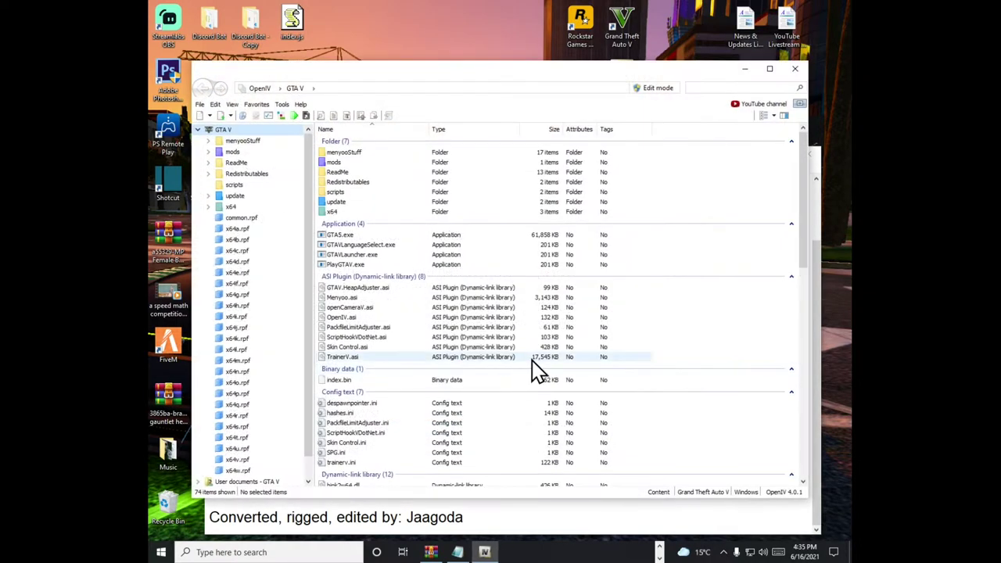
Step: Enable Edit mode and browse to mods\update\x64\dlcpacks in OpenIV
click(651, 90)
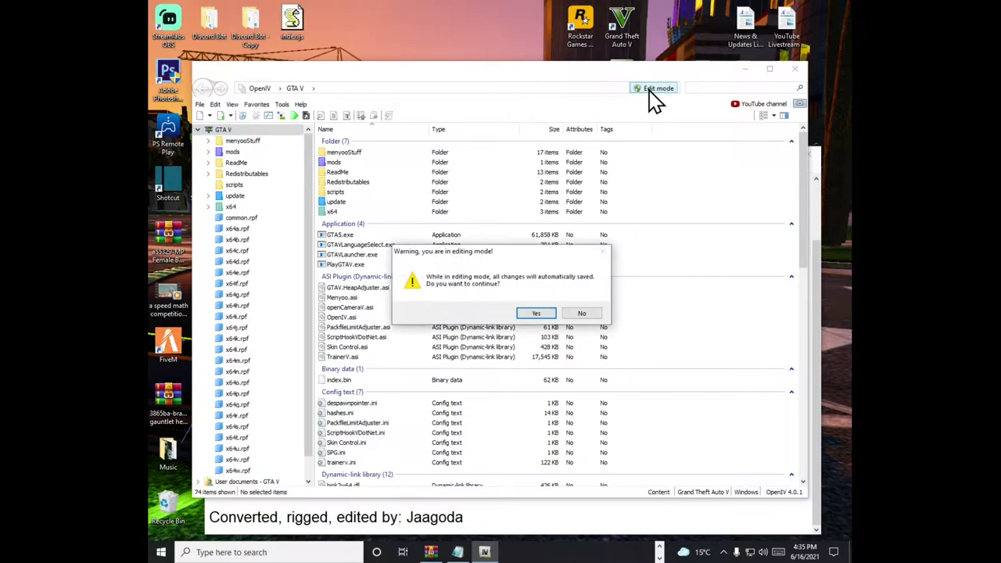
click(539, 315)
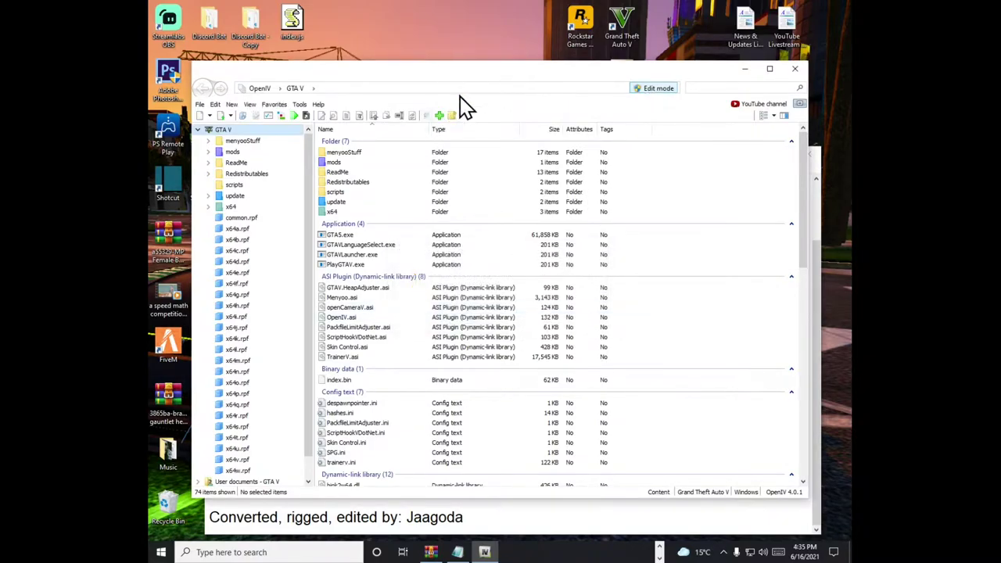
drag(485, 84, 502, 55)
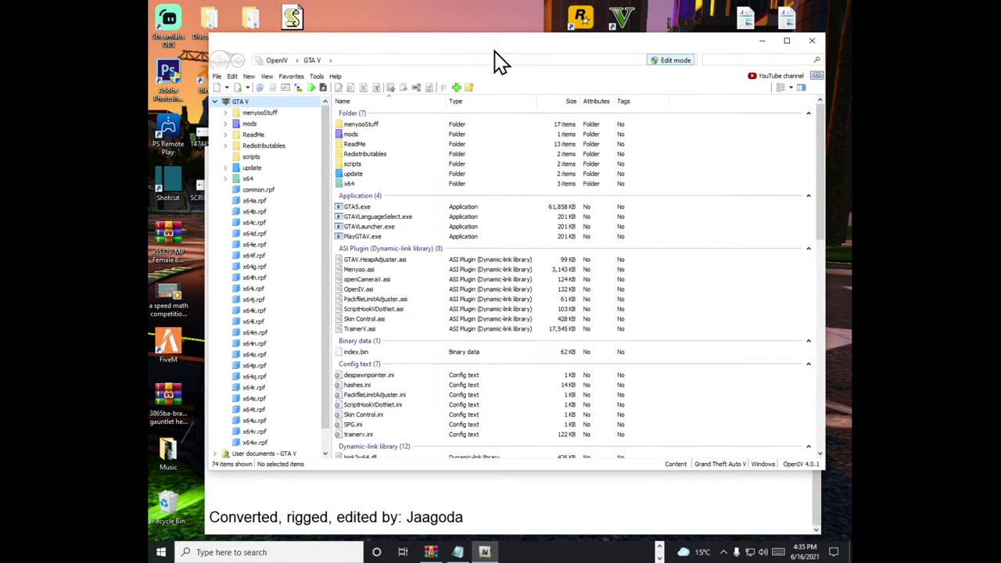
double_click(350, 134)
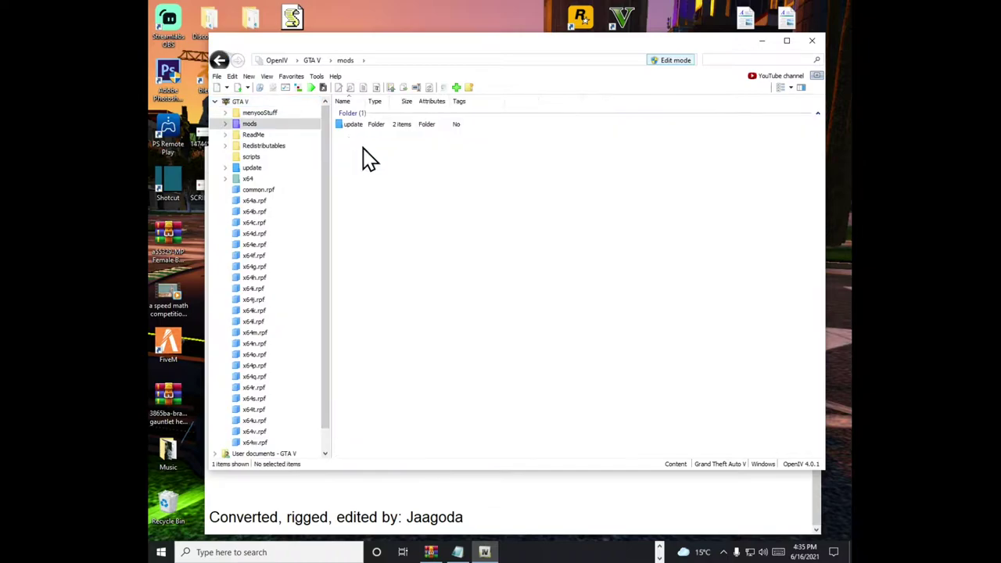
double_click(372, 127)
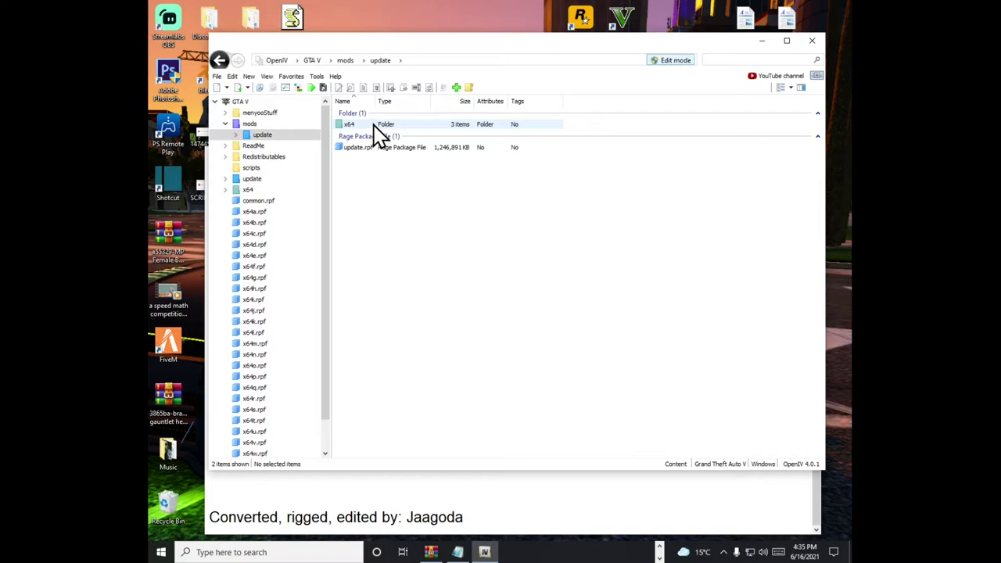
double_click(373, 126)
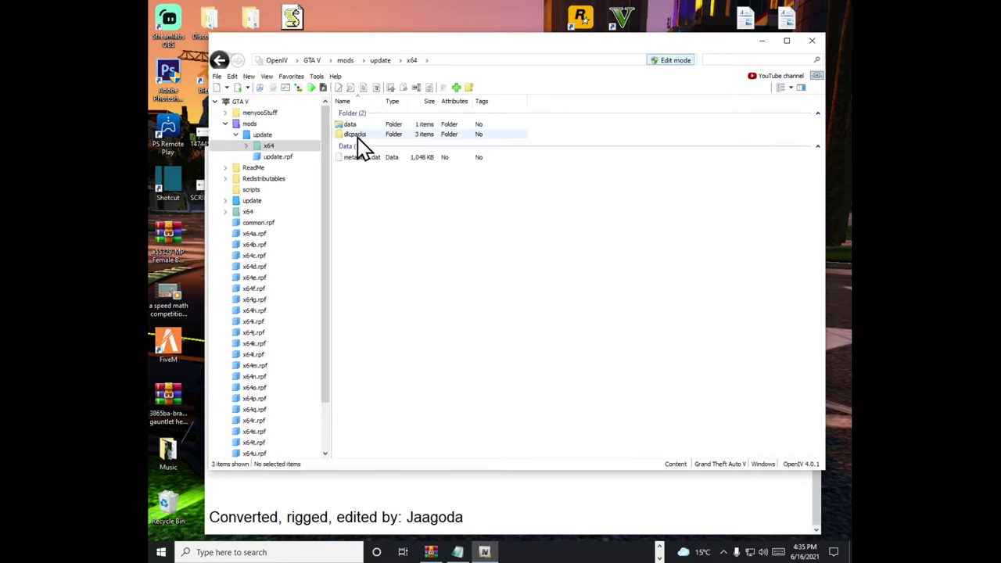
double_click(358, 136)
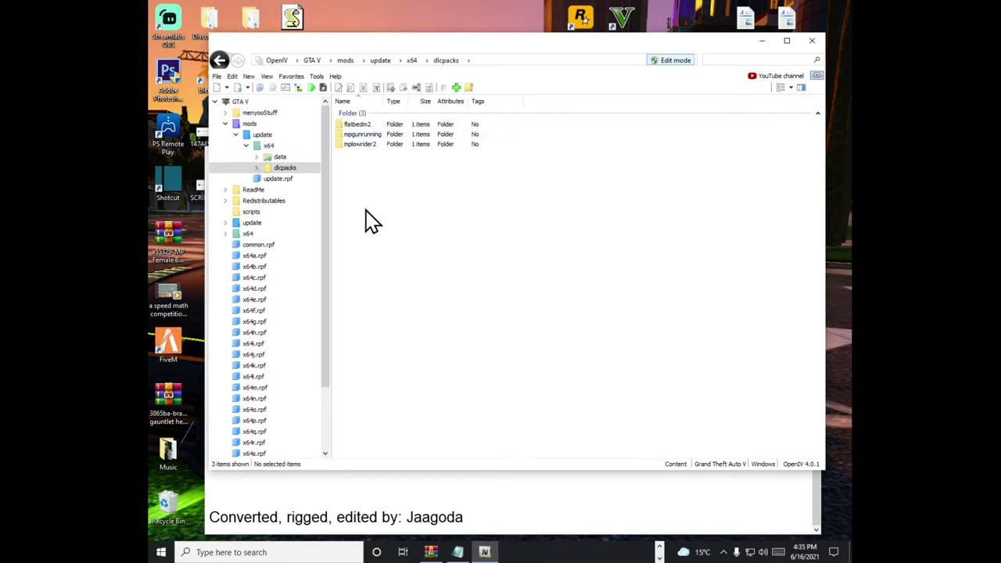
Step: Open mpgunrunning > dlc.rpf > x64 > models > cdimages > mpgunrunning_female.rpf
double_click(373, 136)
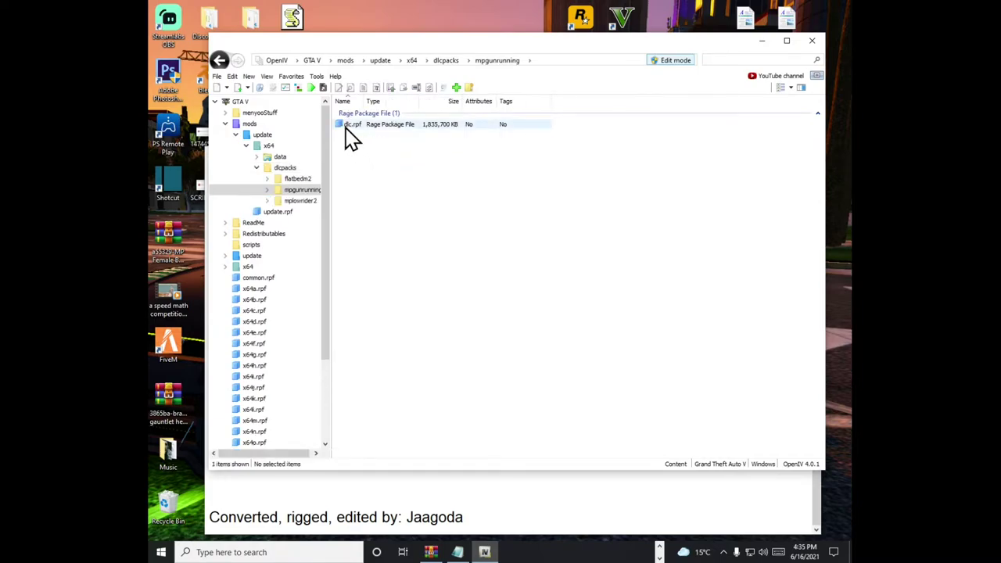
double_click(345, 125)
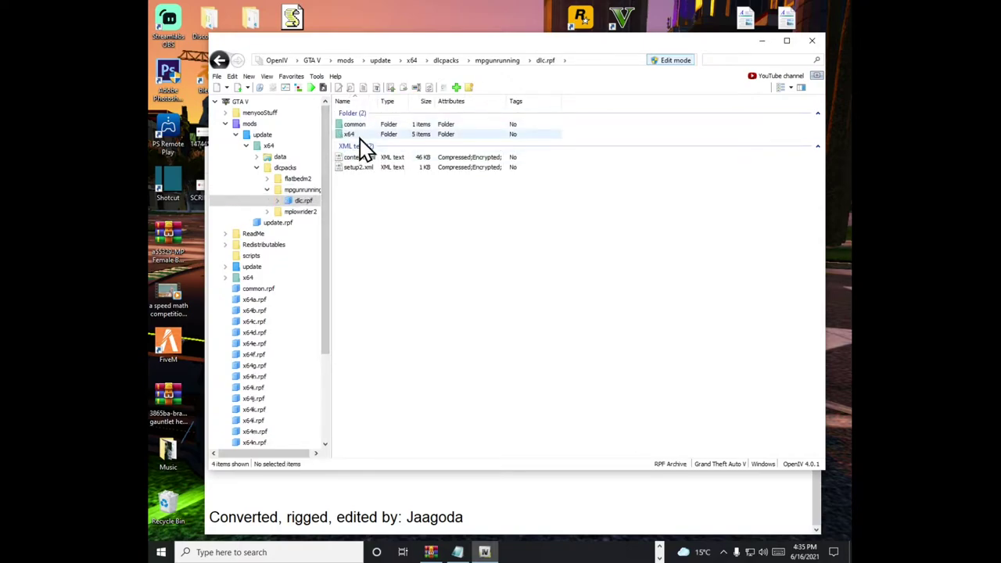
double_click(361, 136)
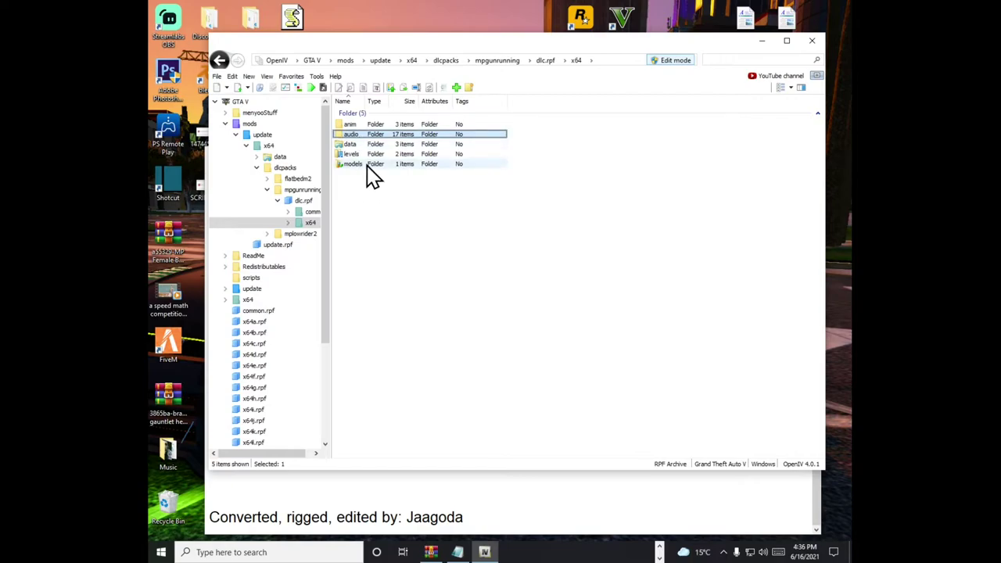
double_click(367, 165)
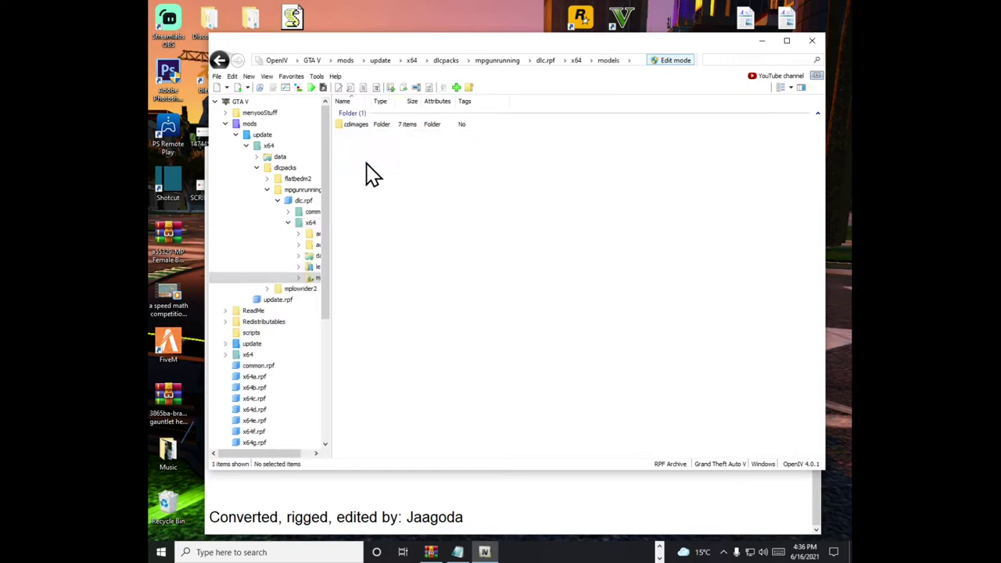
double_click(360, 128)
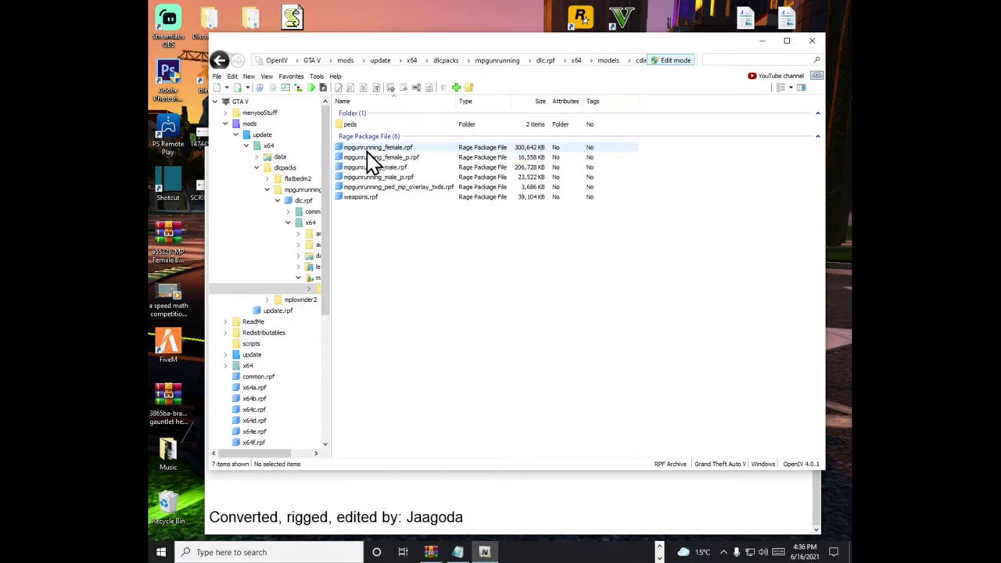
double_click(389, 149)
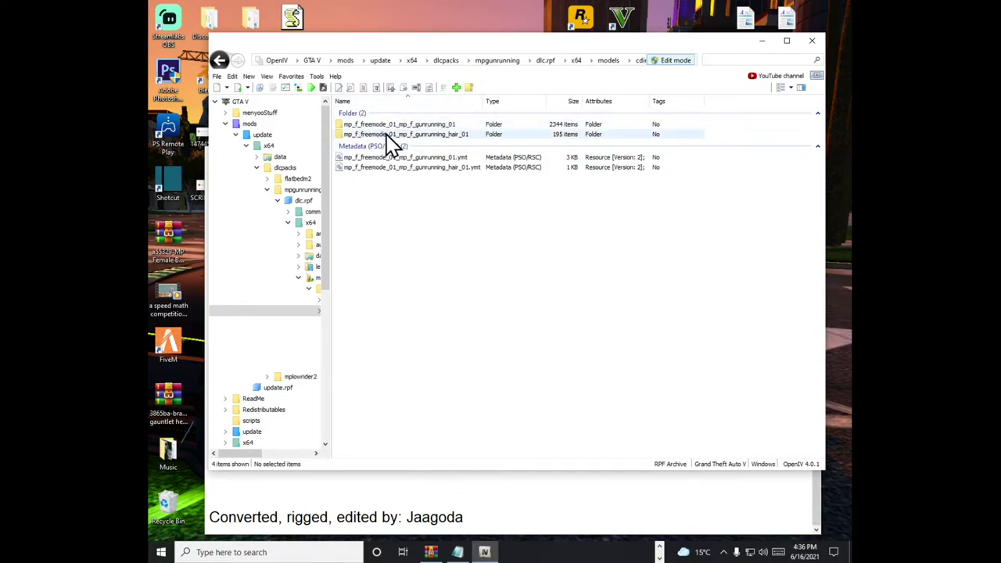
Step: Check the README path, then open the mp_f_freemode_01_mp_f_gunrunning_01 folder in OpenIV
click(440, 128)
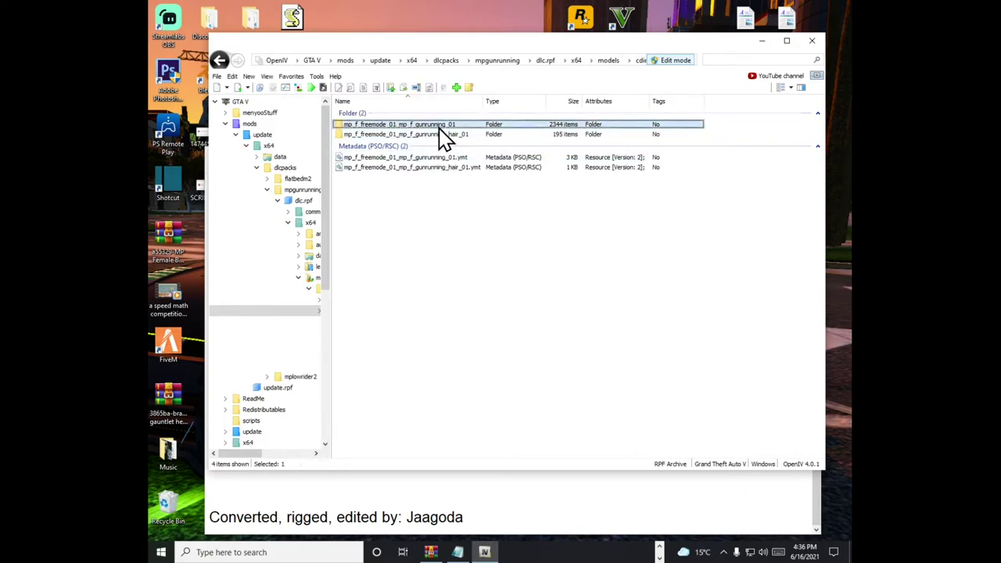
click(428, 498)
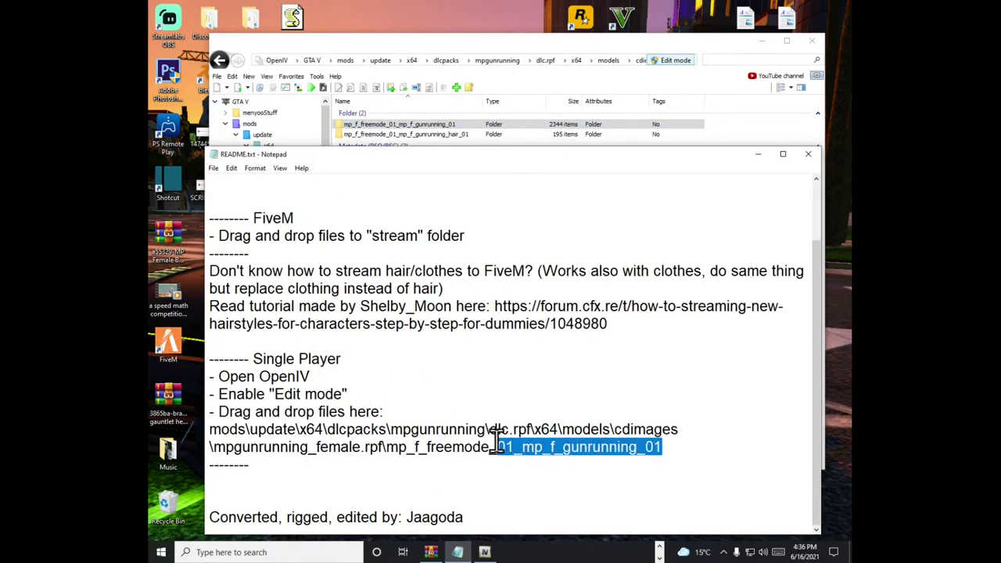
drag(686, 446, 228, 429)
click(470, 388)
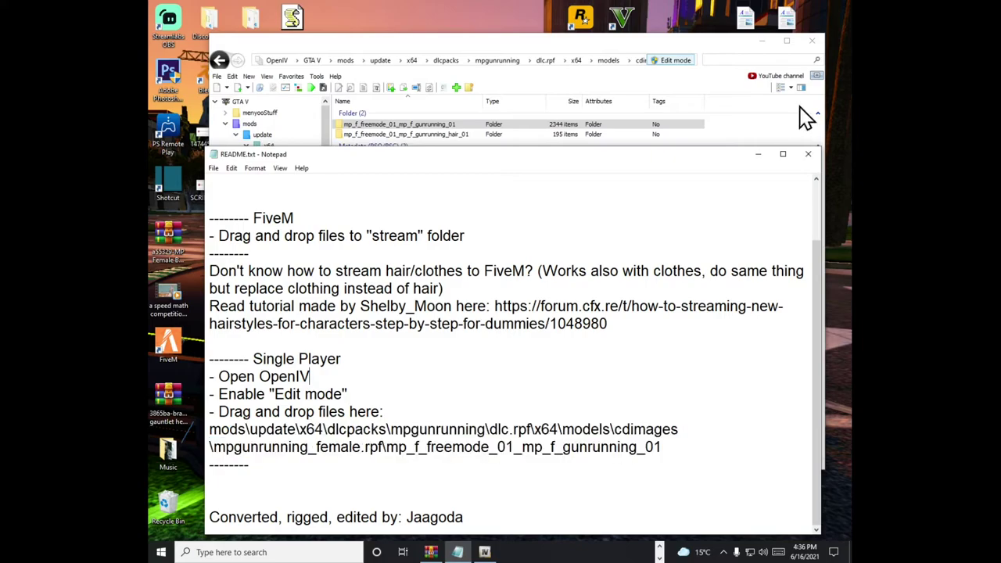
click(758, 153)
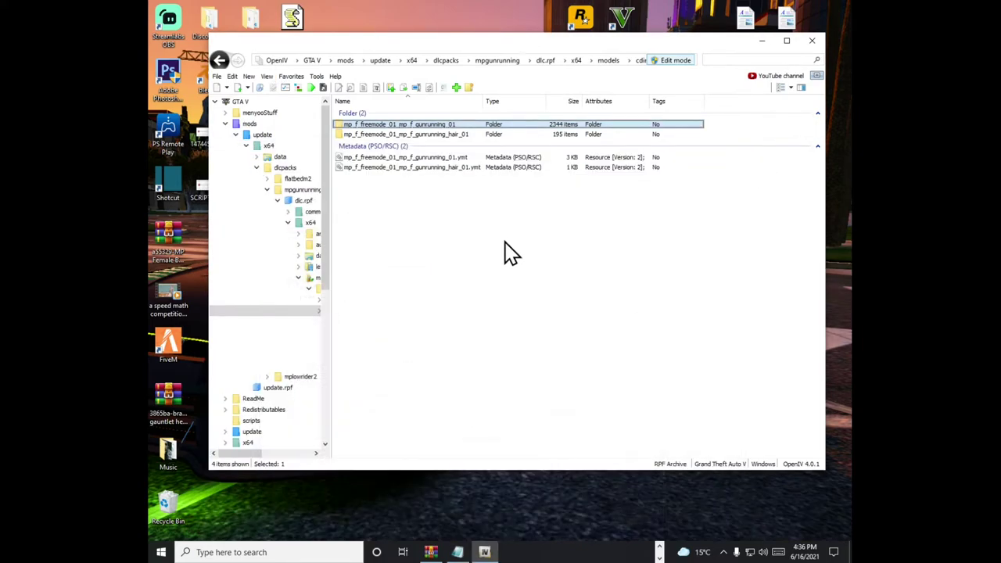
click(553, 286)
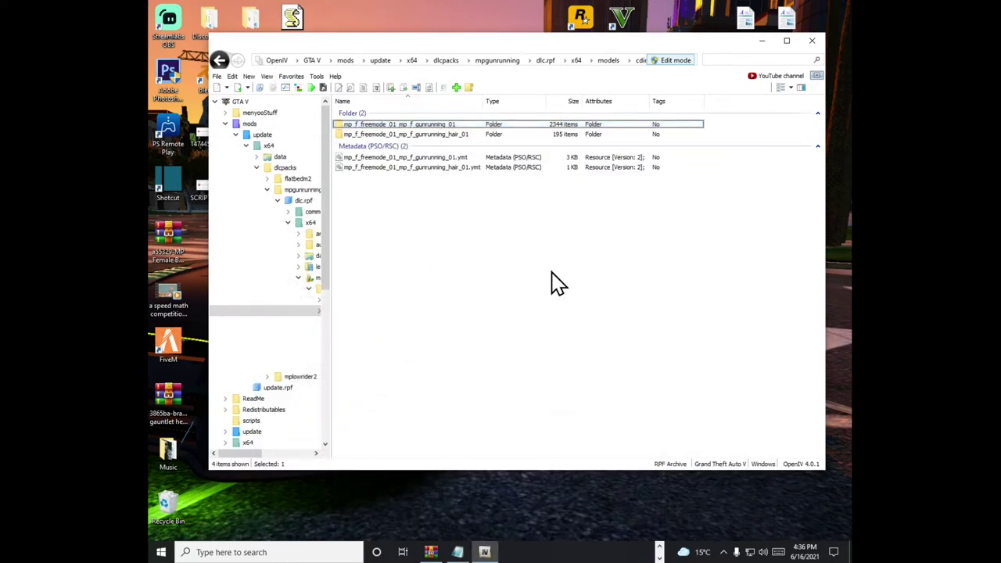
double_click(361, 127)
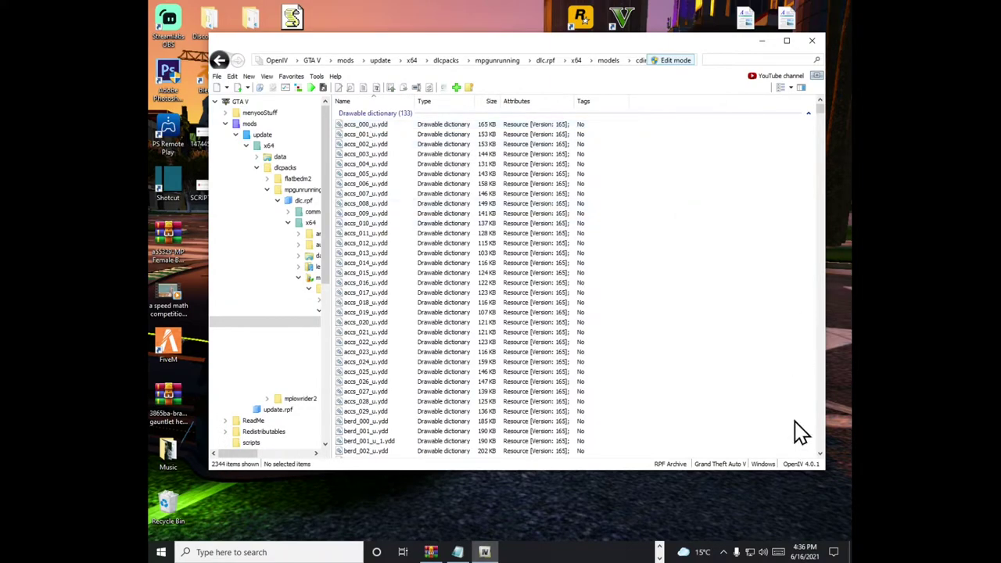
Step: Place WinRAR beside OpenIV, open the mod's SP folder and select jbib_003_u.ydd
click(431, 552)
drag(279, 113, 592, 114)
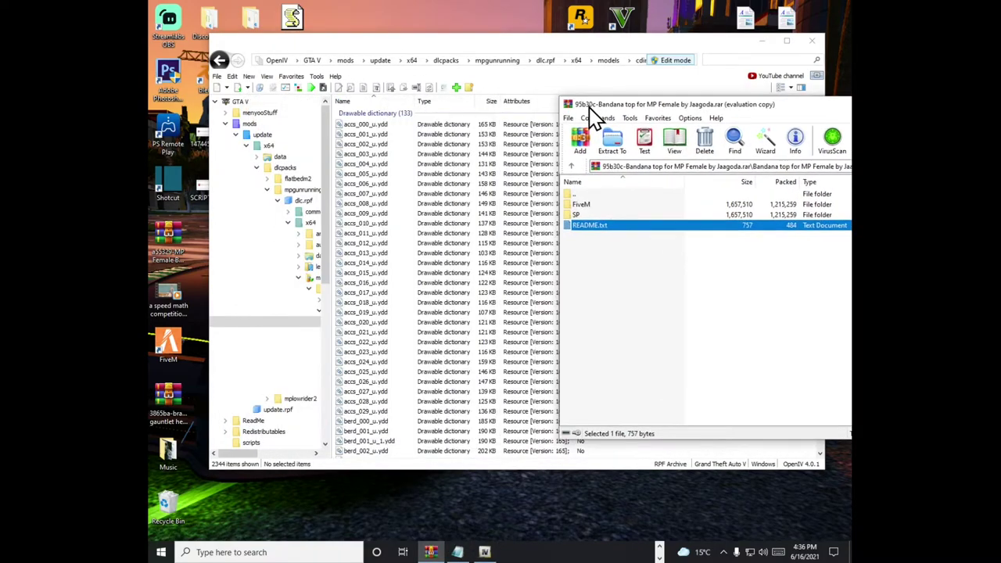
double_click(578, 215)
click(639, 402)
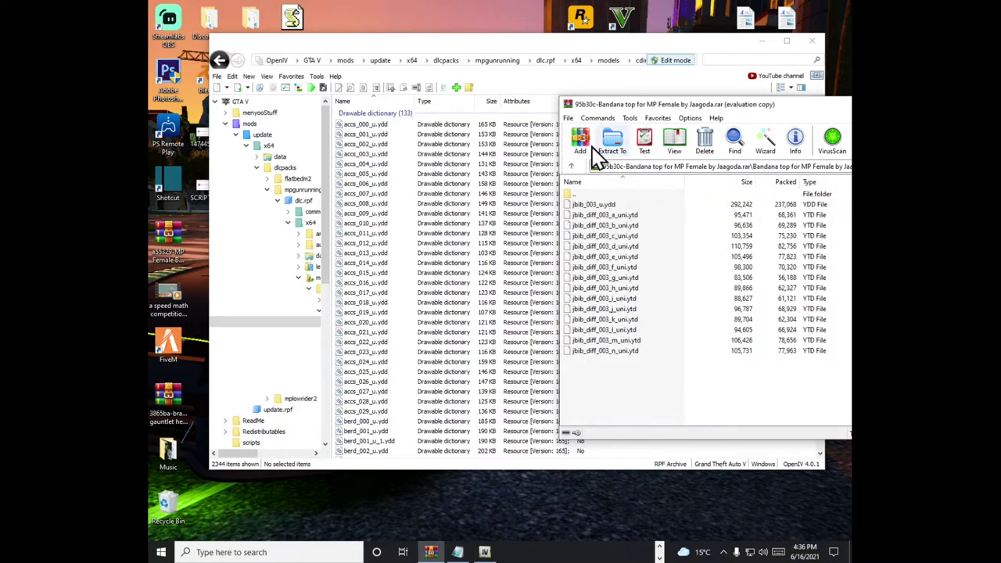
drag(591, 105, 691, 97)
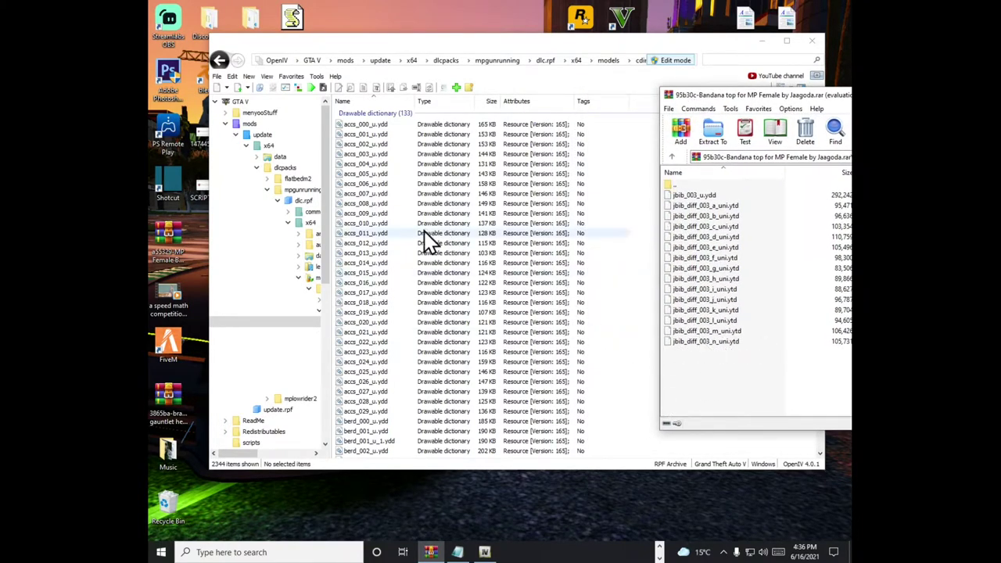
click(710, 196)
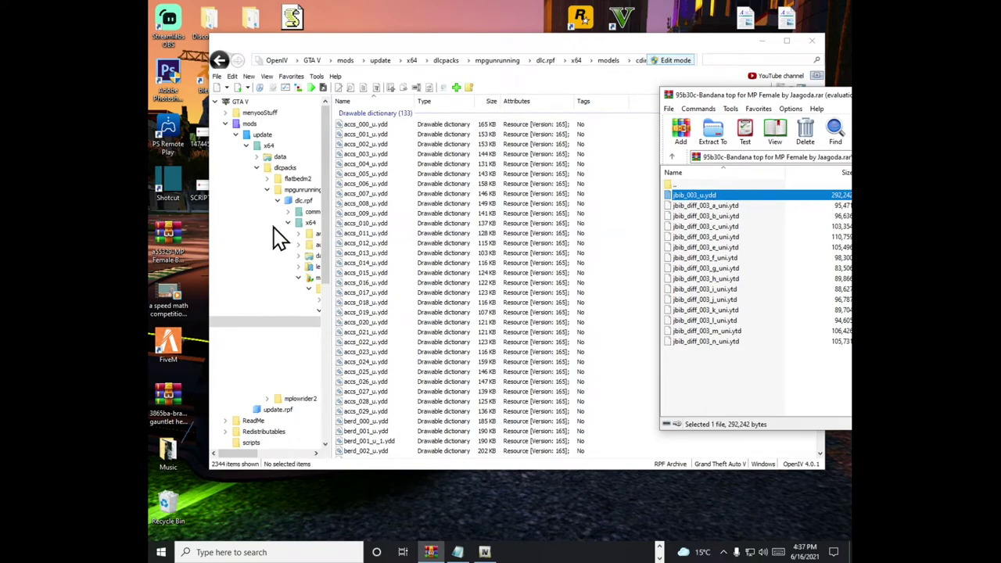
Step: Preview the game's original jbib_003_u.ydd jacket model in Model Viewer
scroll(391, 223, down, 4)
scroll(389, 223, down, 4)
scroll(391, 224, down, 4)
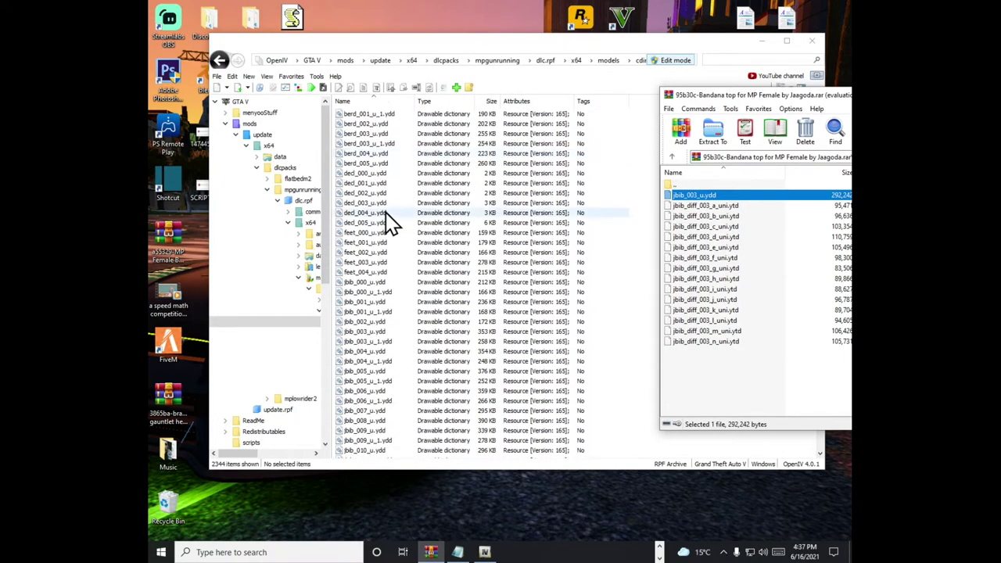
scroll(376, 229, down, 3)
click(364, 222)
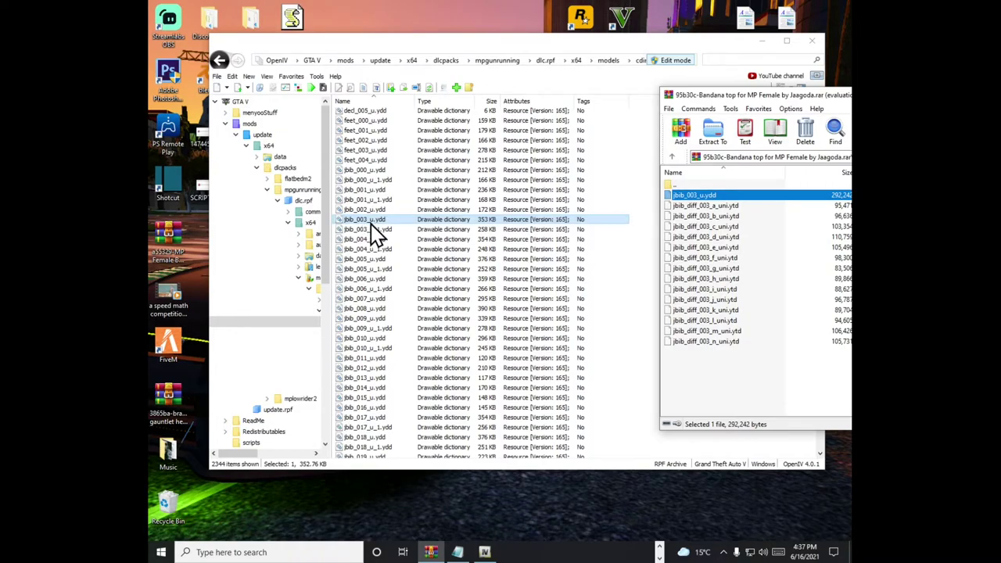
double_click(370, 221)
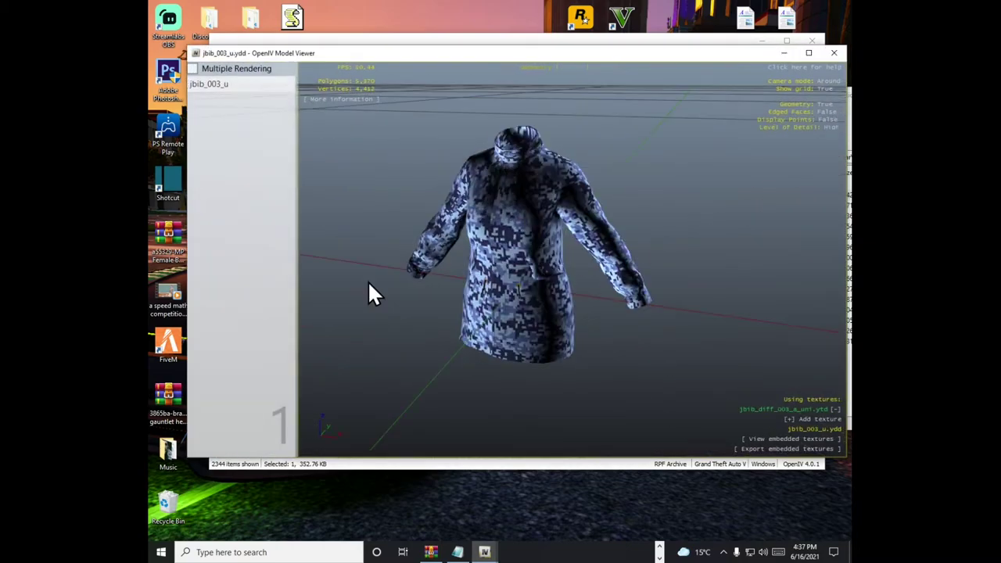
mouse_move(369, 283)
mouse_down()
mouse_move(554, 268)
mouse_move(552, 281)
mouse_move(399, 140)
mouse_move(615, 230)
mouse_move(657, 286)
mouse_move(623, 284)
mouse_move(719, 222)
mouse_move(468, 225)
mouse_up()
Step: Close the preview and select all the mod's jbib replacement files in WinRAR
click(834, 54)
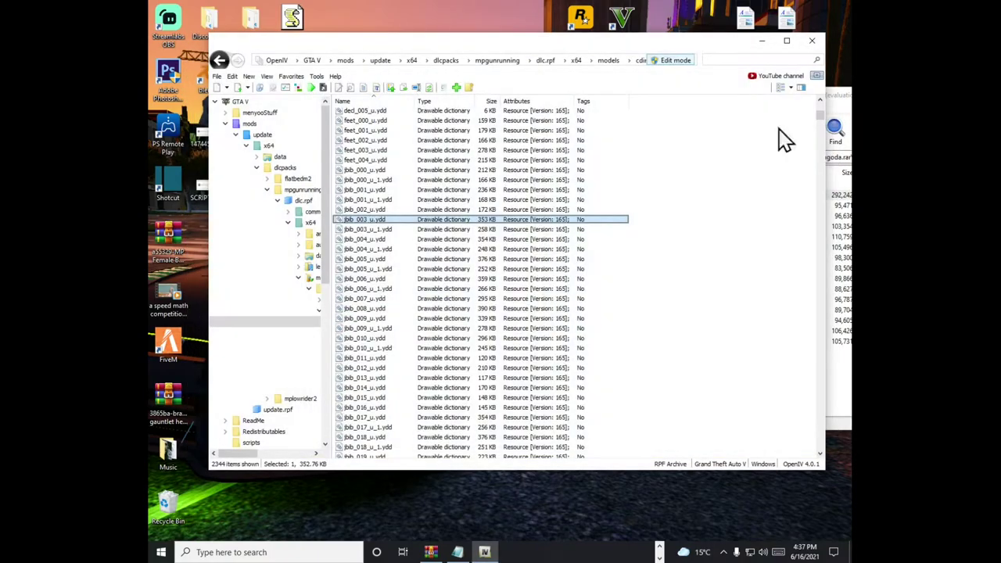
key(alt+Tab)
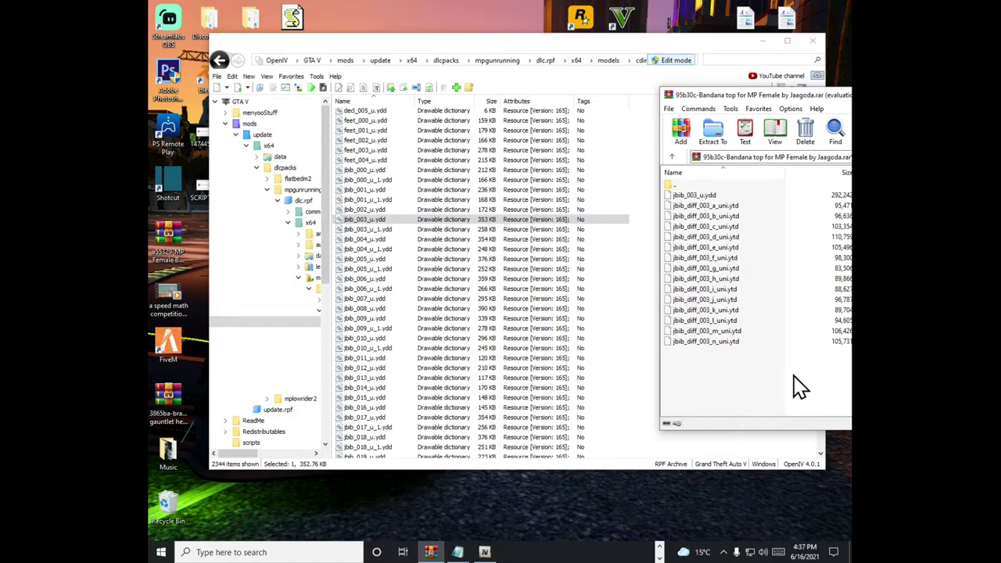
mouse_move(792, 374)
mouse_down()
mouse_move(728, 196)
mouse_move(637, 274)
mouse_up()
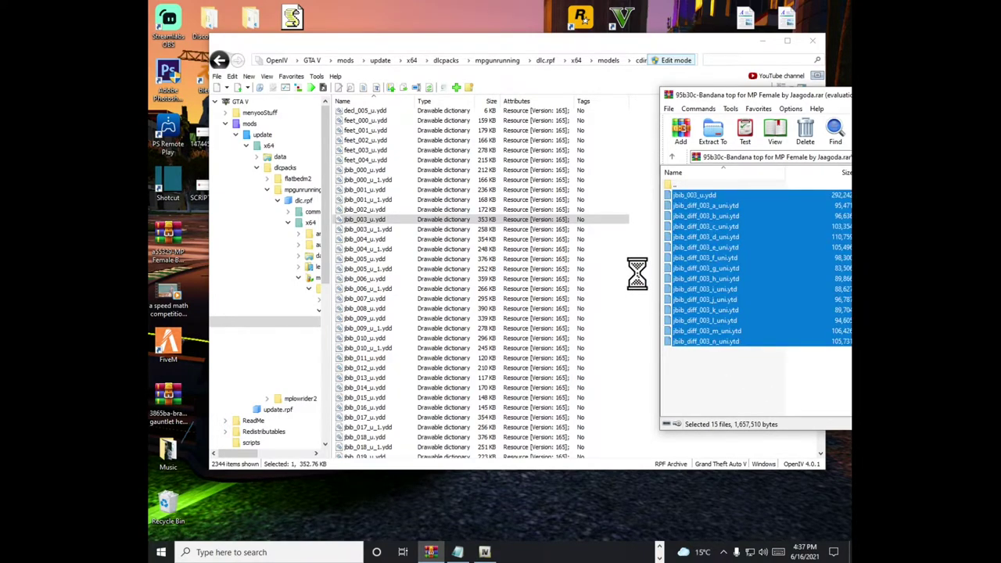
click(655, 183)
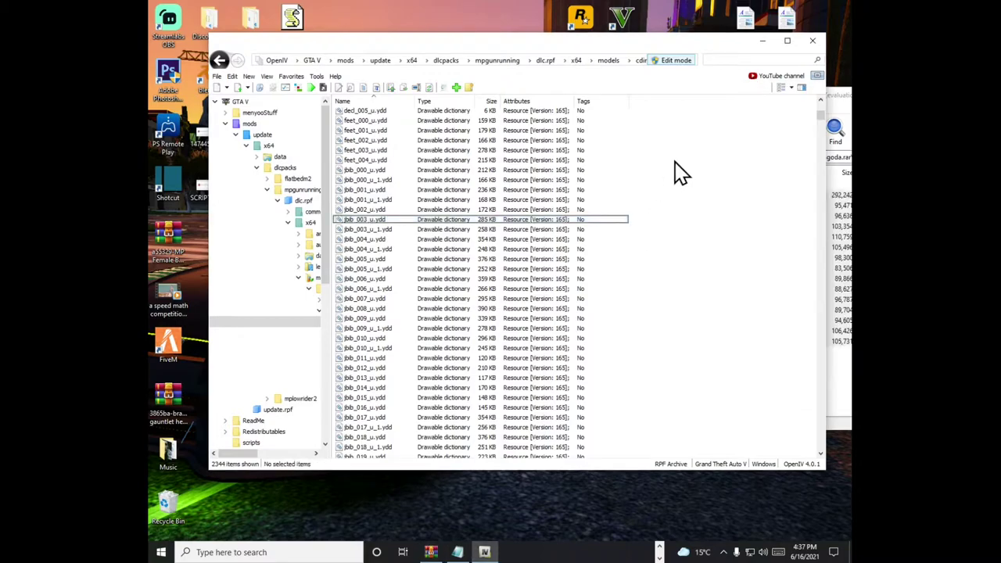
Step: Preview jbib_003_u.ydd to confirm it now shows the camo bandana model
double_click(370, 219)
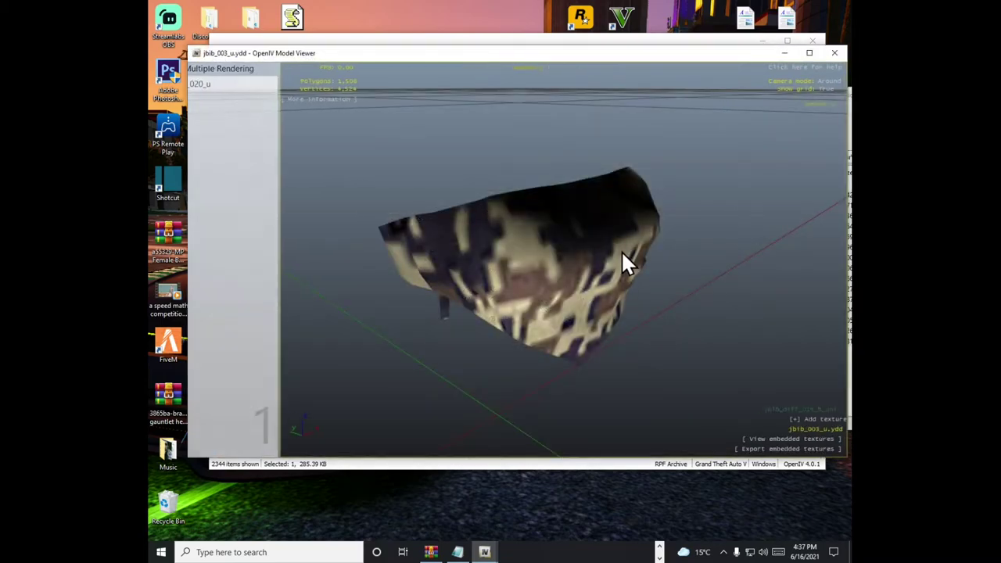
mouse_move(626, 261)
mouse_down()
mouse_move(442, 308)
mouse_move(574, 306)
mouse_move(612, 336)
mouse_move(603, 224)
mouse_move(561, 219)
mouse_up()
click(835, 53)
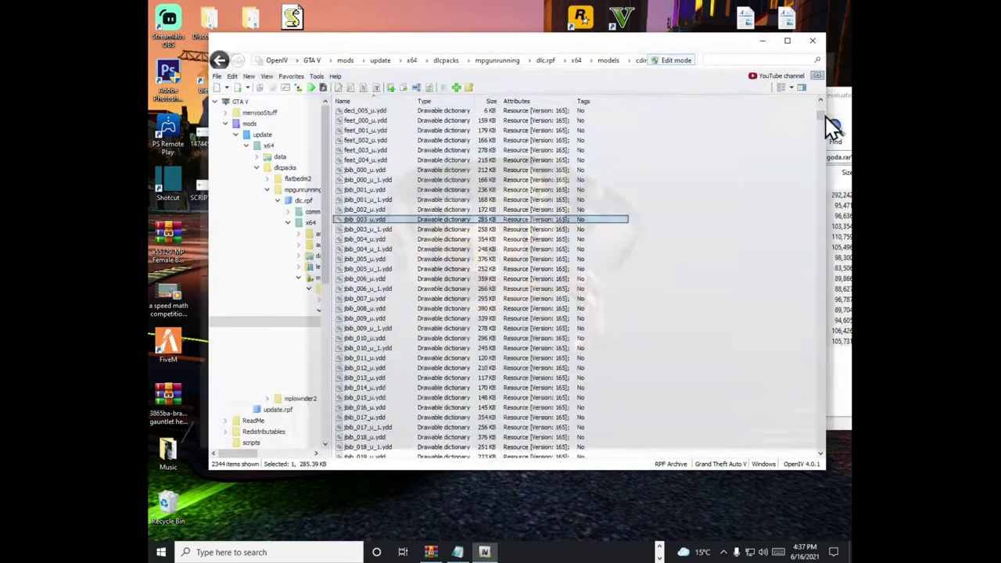
click(843, 388)
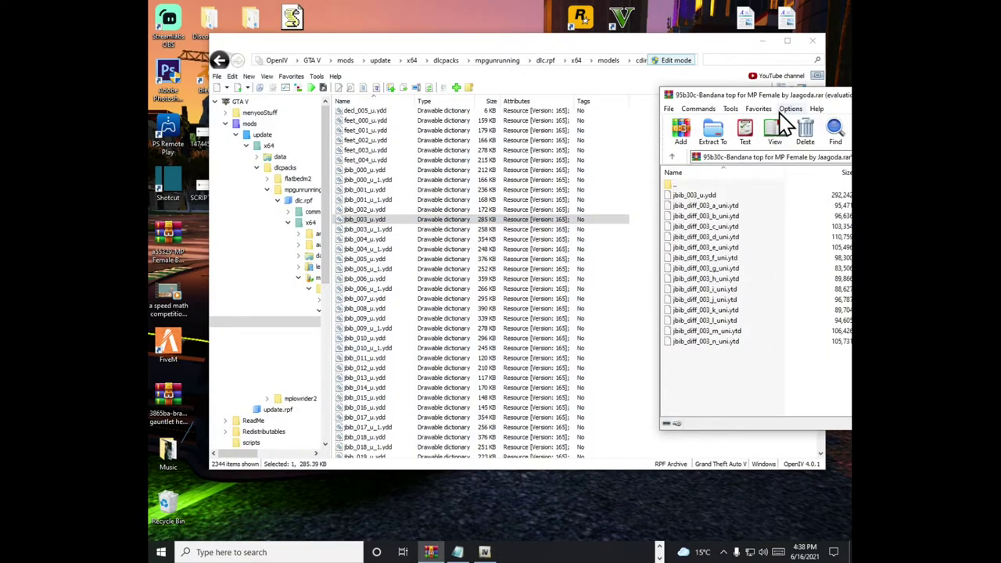
drag(790, 106, 494, 121)
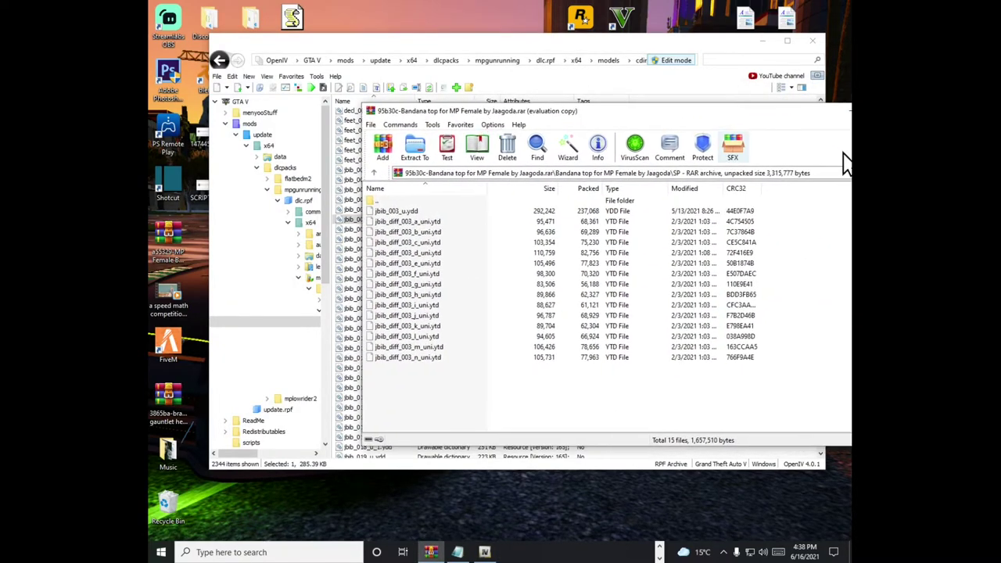
drag(817, 121, 759, 125)
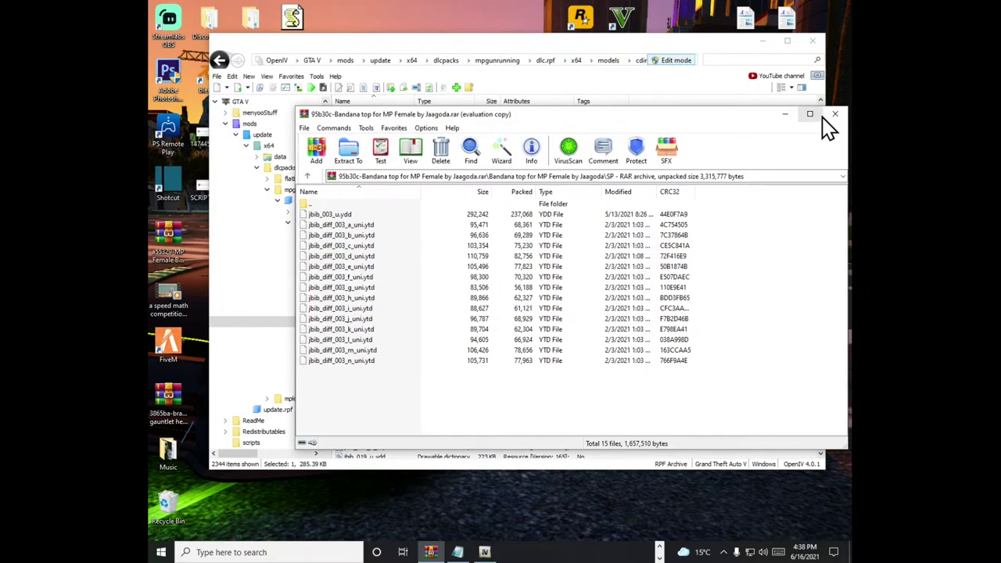
Step: Close the mod archive, turn off Edit mode, exit OpenIV and refresh the desktop
click(835, 115)
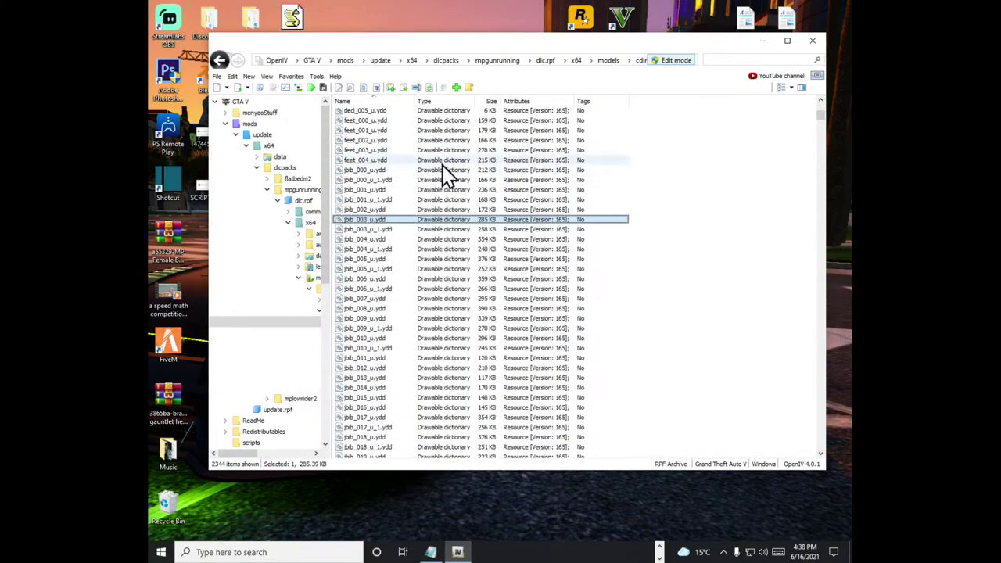
click(312, 62)
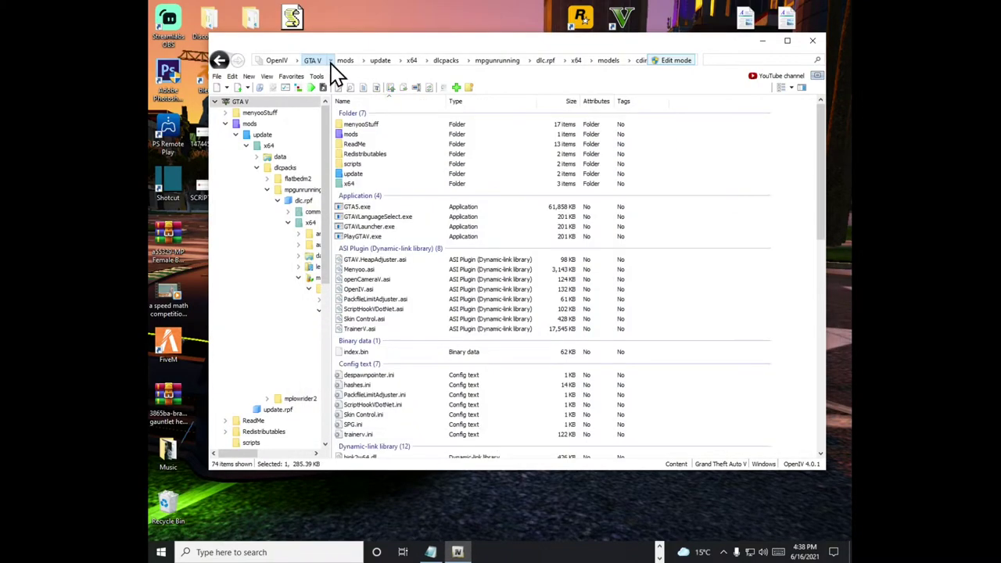
click(677, 64)
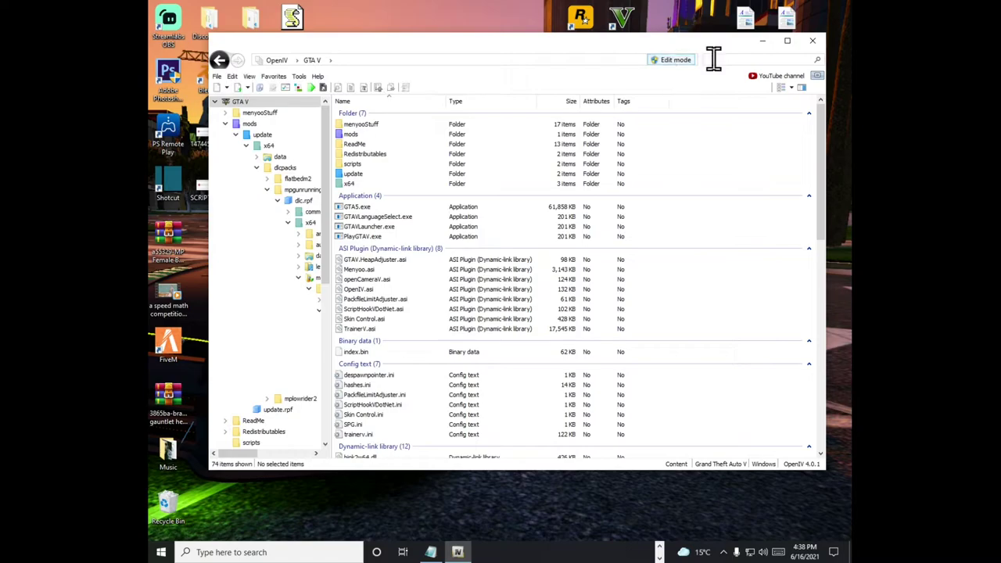
click(819, 42)
right_click(423, 162)
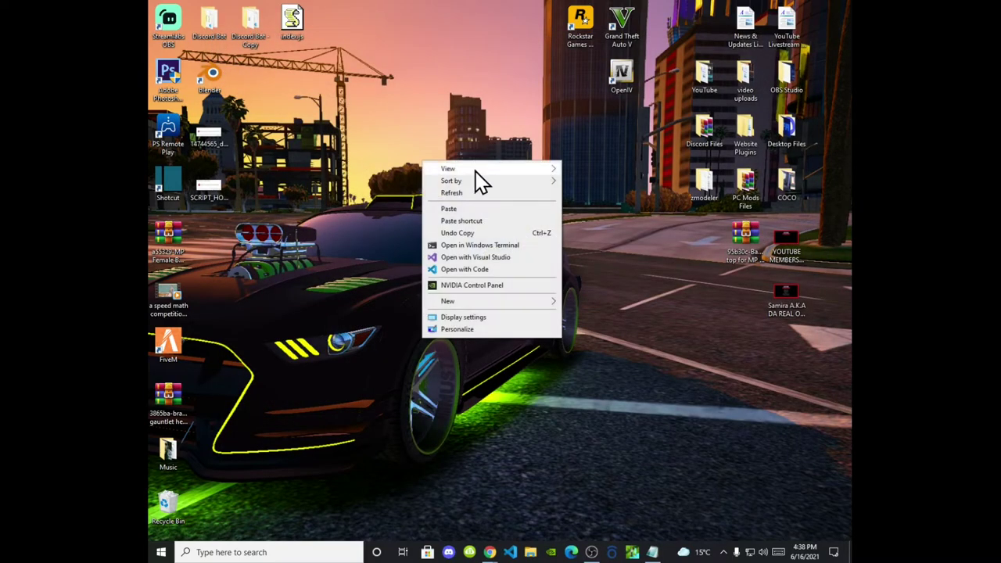
click(452, 193)
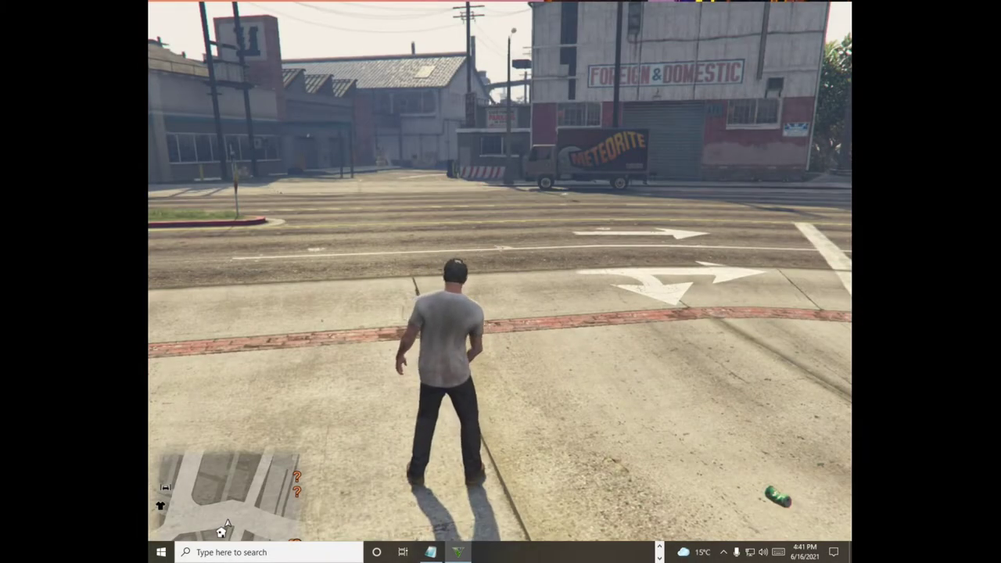
Step: Walk Trevor along the street to the Foreign & Domestic building
key(s)
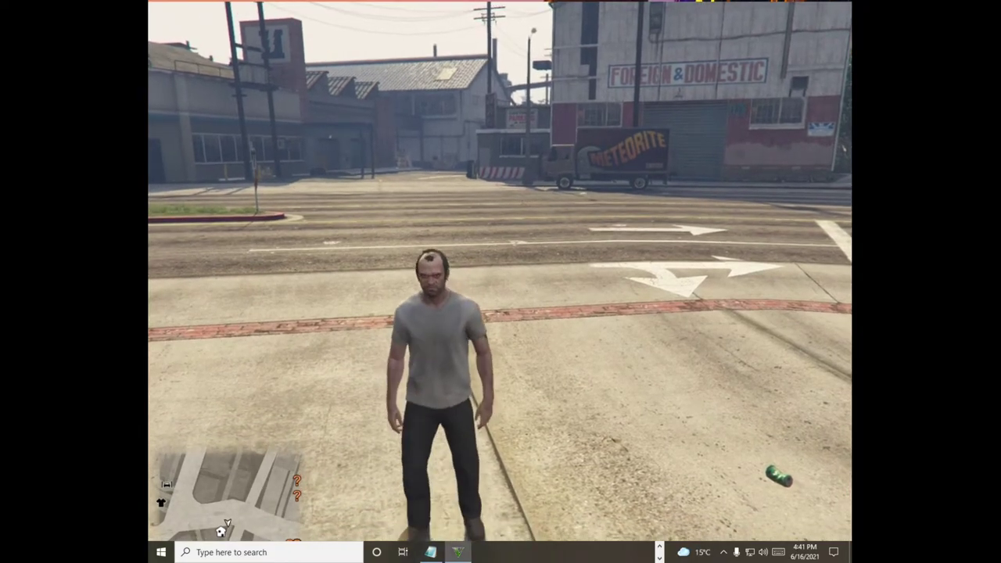
key(w)
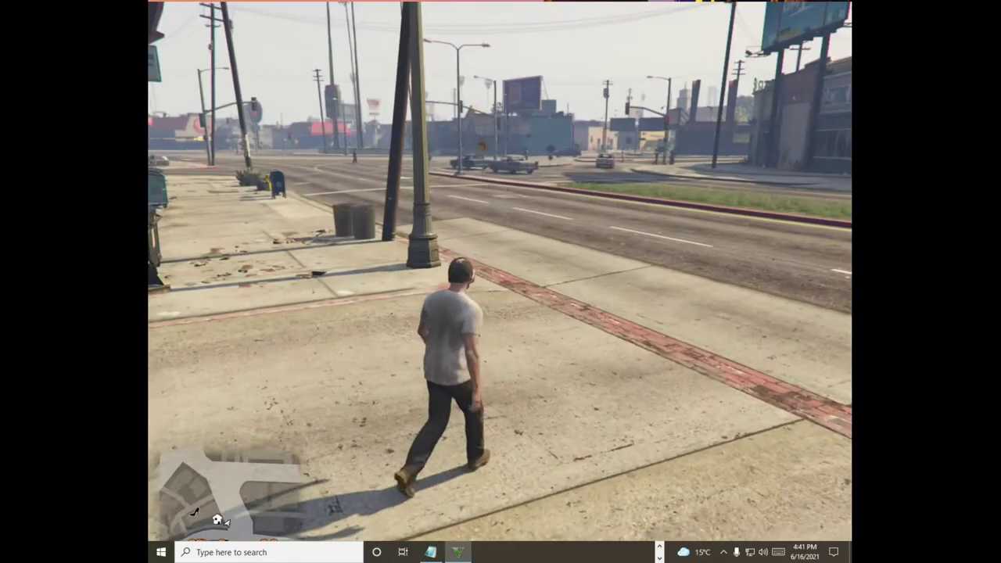
key(w)
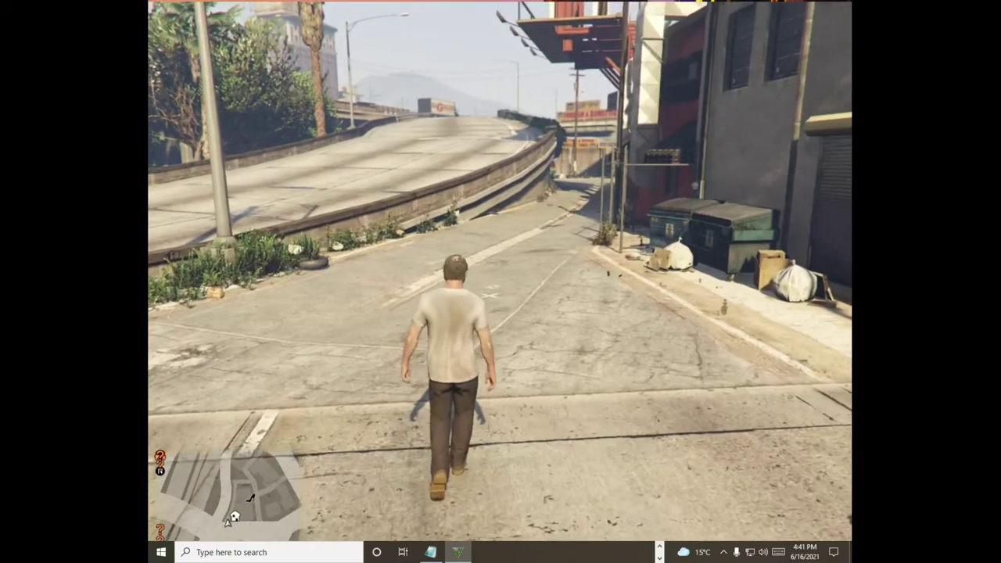
key(w)
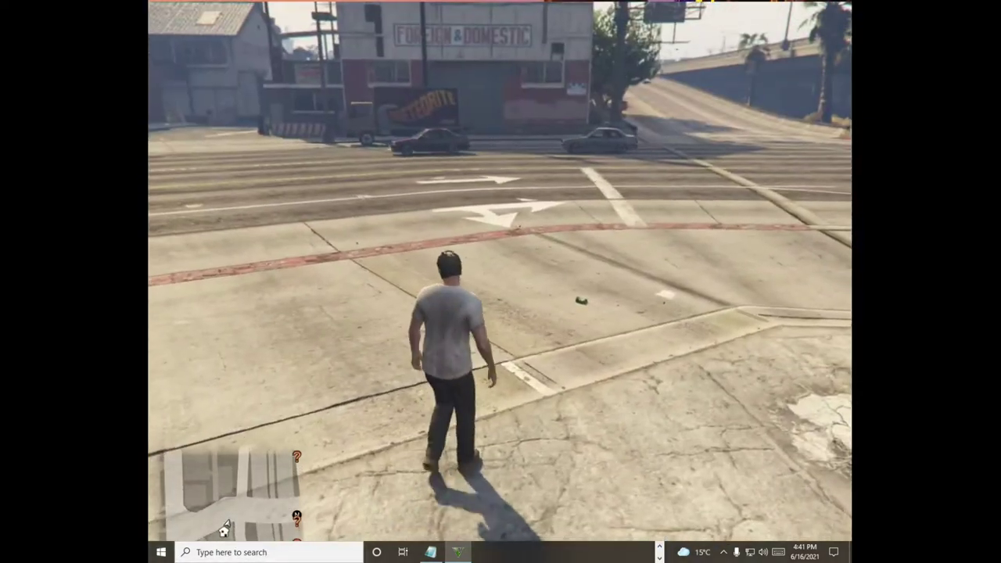
key(w)
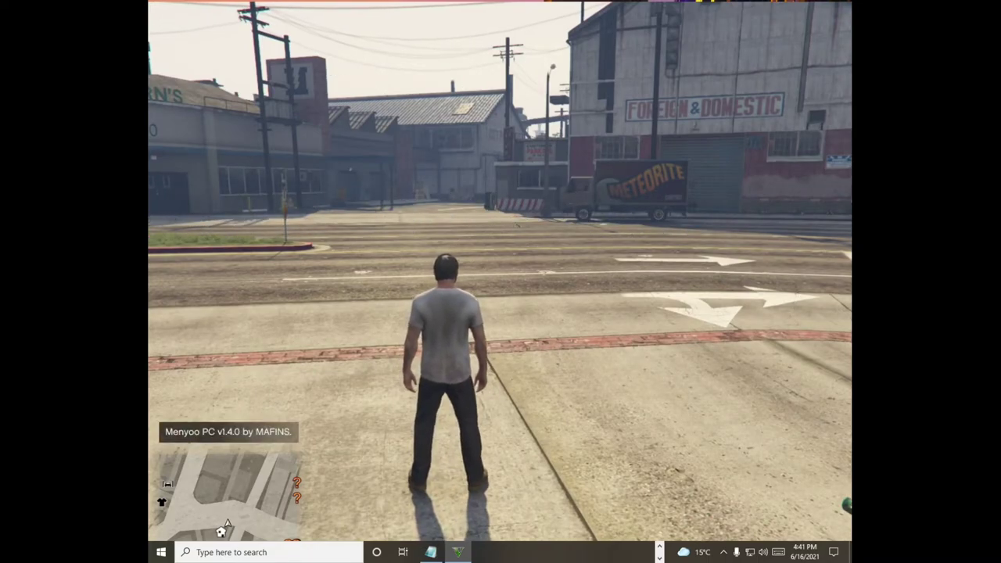
Step: Load the saved Freemode Female skin through Skin Control (F8)
key(F8)
key(Right)
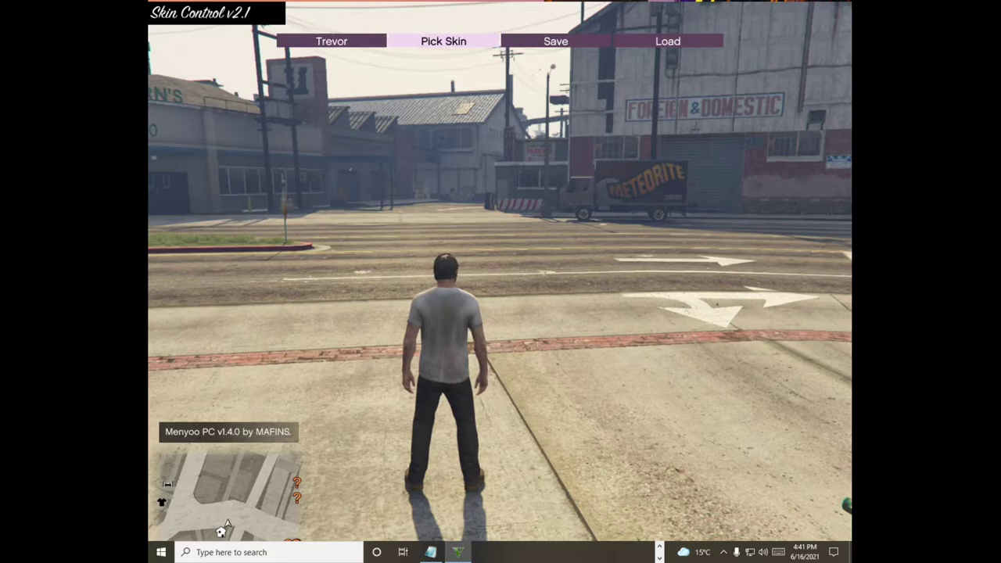
key(Right)
key(Right)
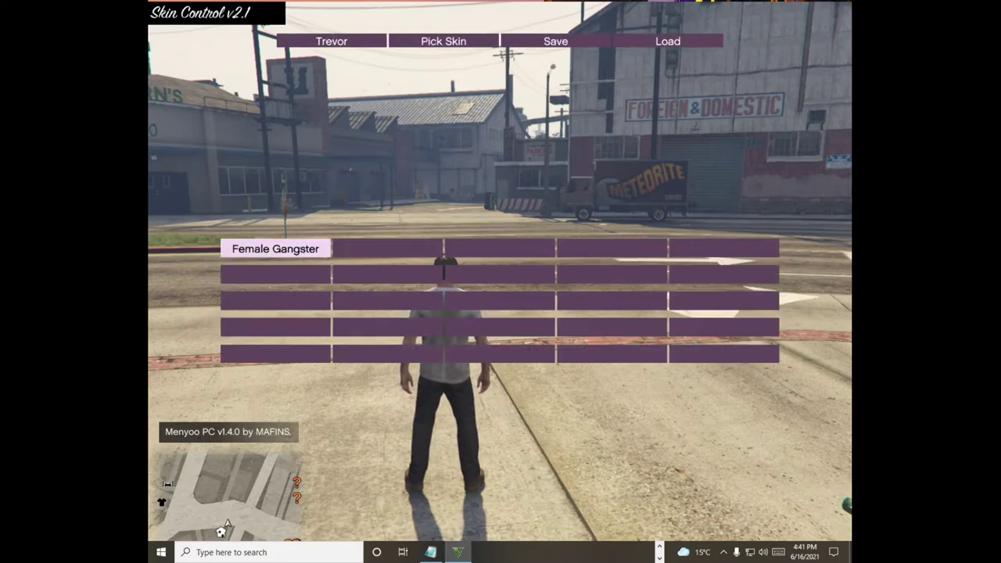
key(Return)
key(BackSpace)
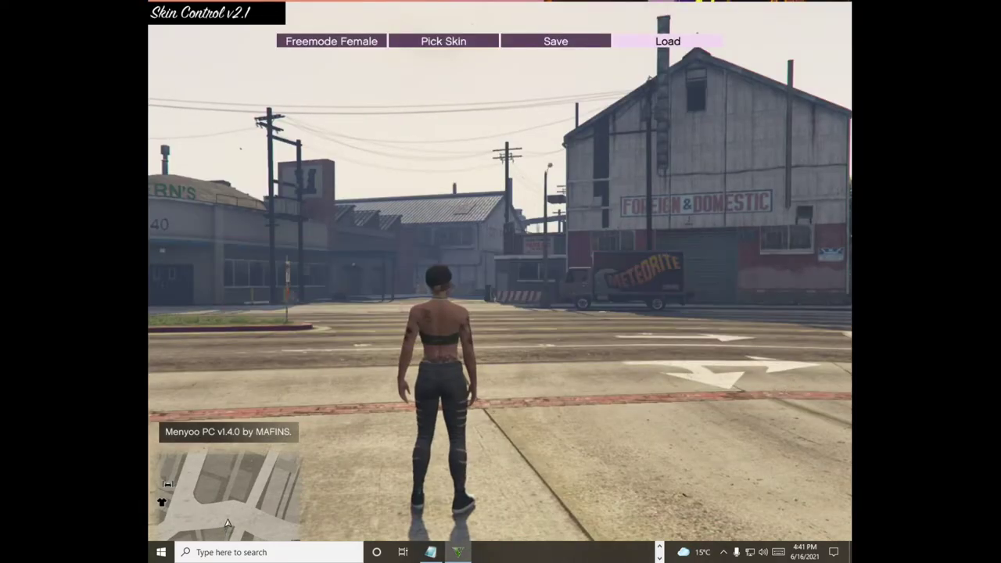
key(BackSpace)
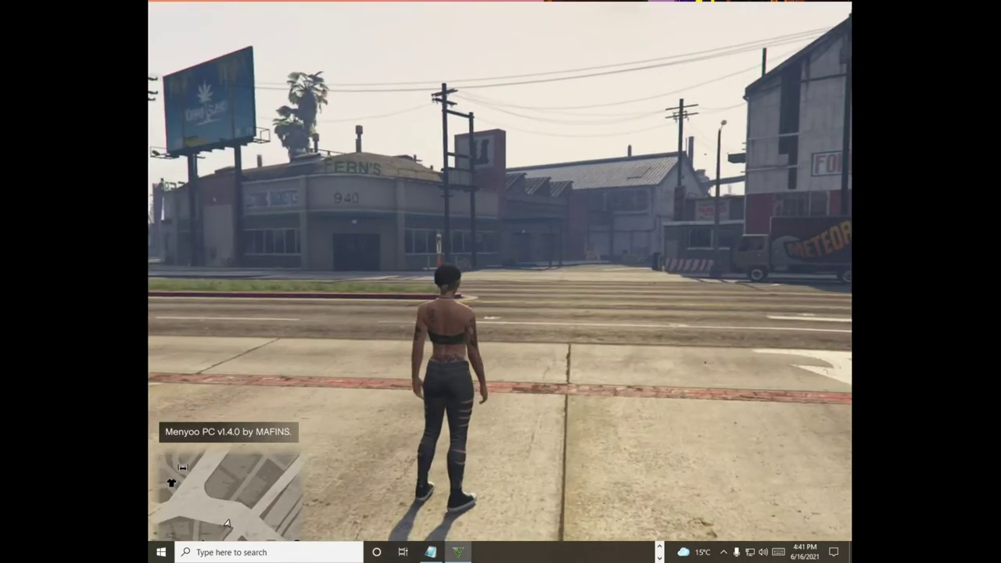
Step: Walk the female character around to show her camo bandana top, then open Menyoo
key(s)
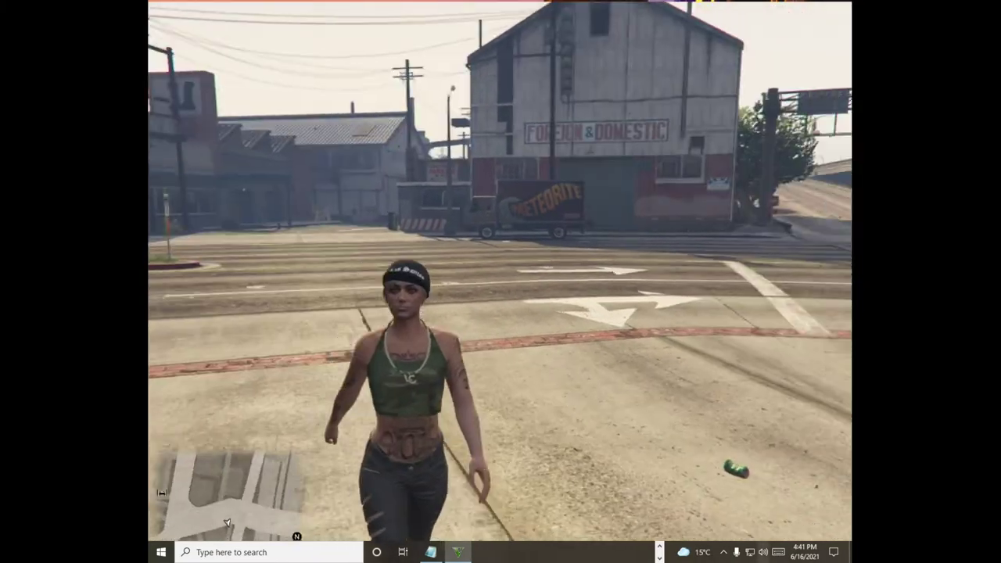
key(w)
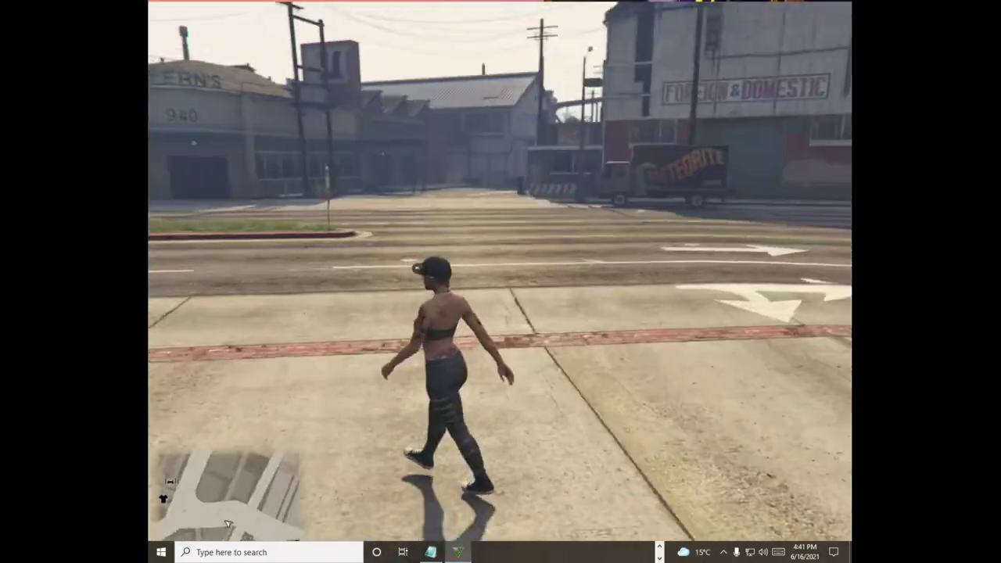
key(s)
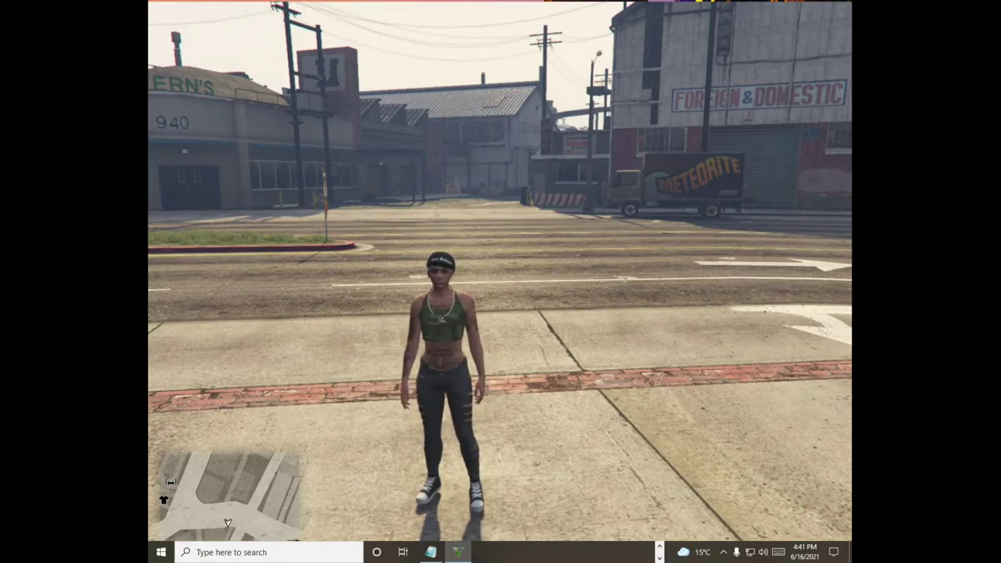
key(F8)
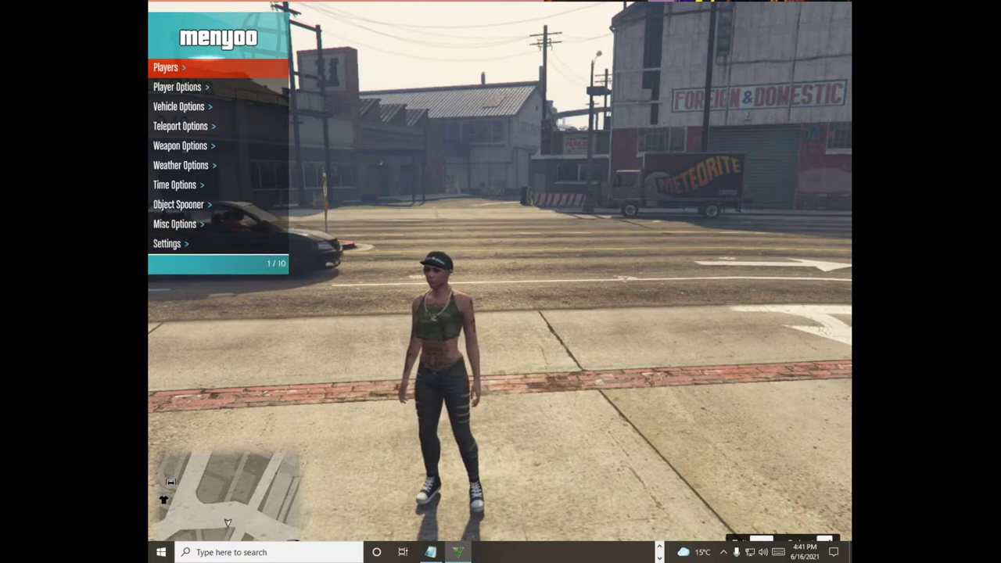
Step: Enter Menyoo's Player Options and open the Wardrobe
key(Down)
key(Return)
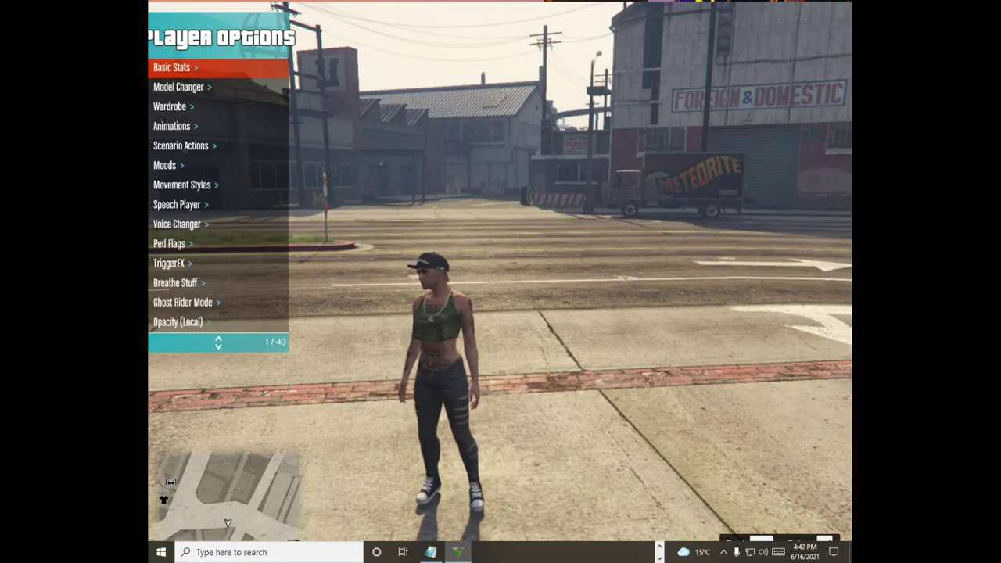
key(Down)
key(Down)
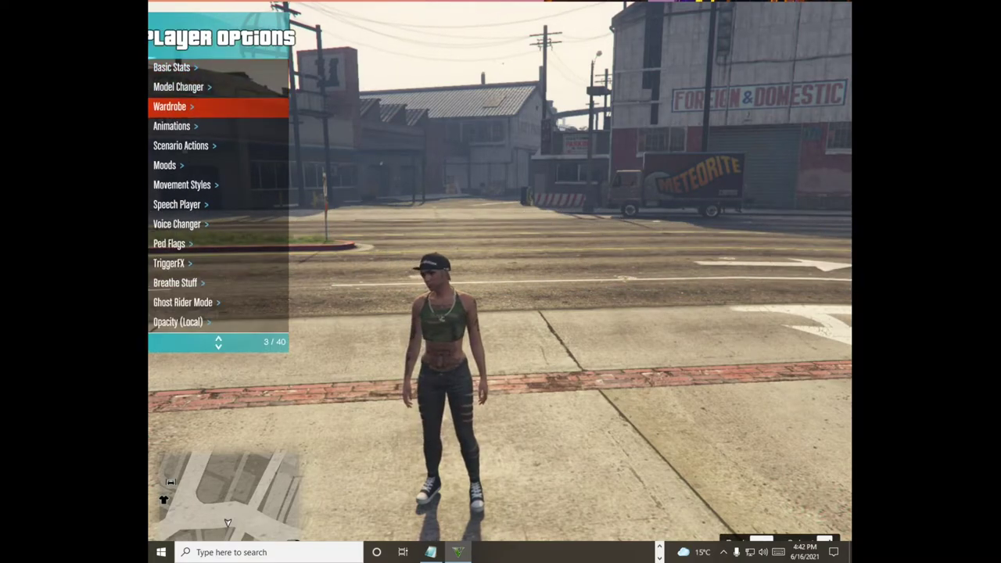
key(Return)
key(Return)
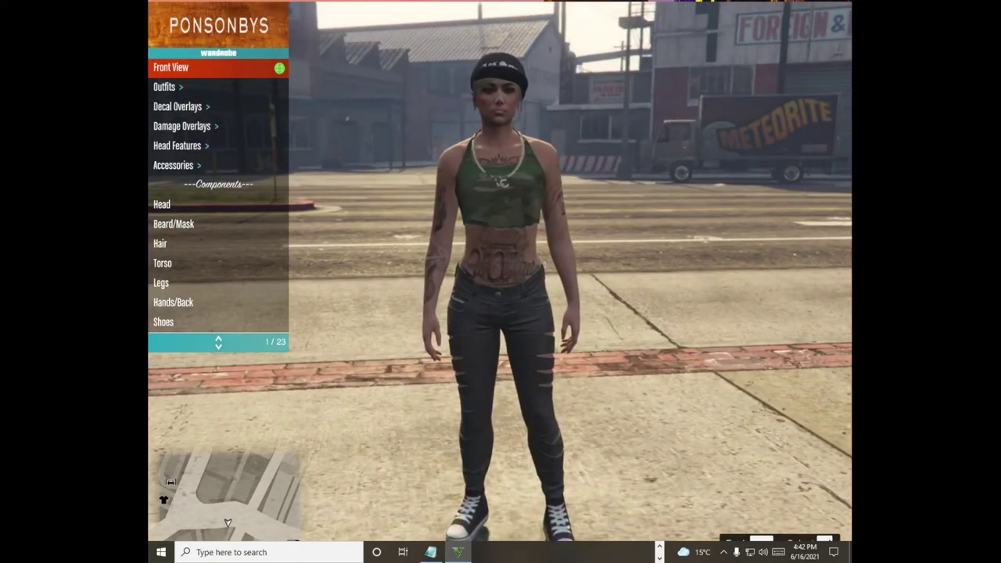
Step: Open the Tops2 (Outer) variation settings in the wardrobe list
key(Down)
key(Down)
key(Down)
key(Down)
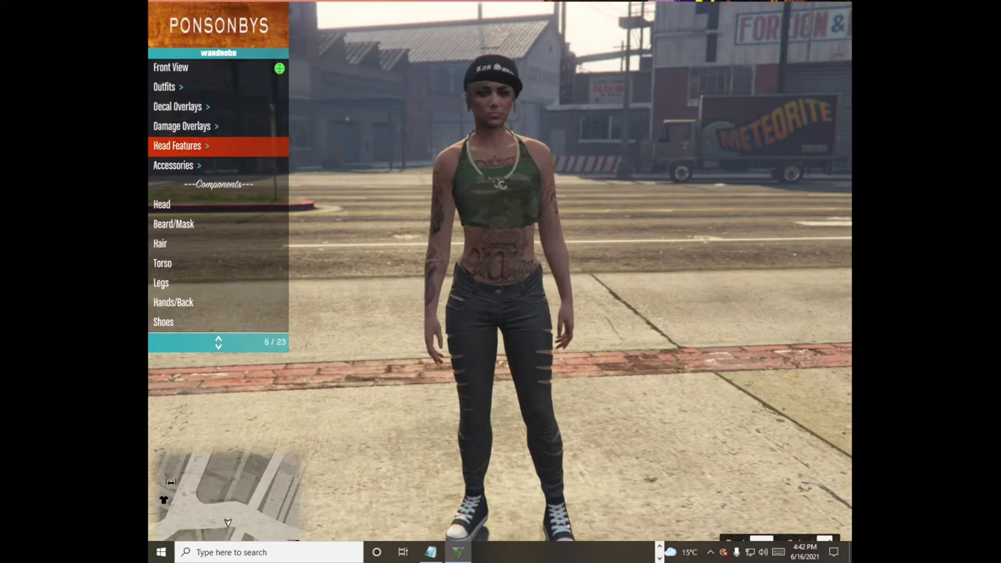
key(Down)
key(Down)
key(Down)
key(Down)
key(Down)
key(Down)
key(Down)
key(Down)
key(Down)
key(Down)
key(Down)
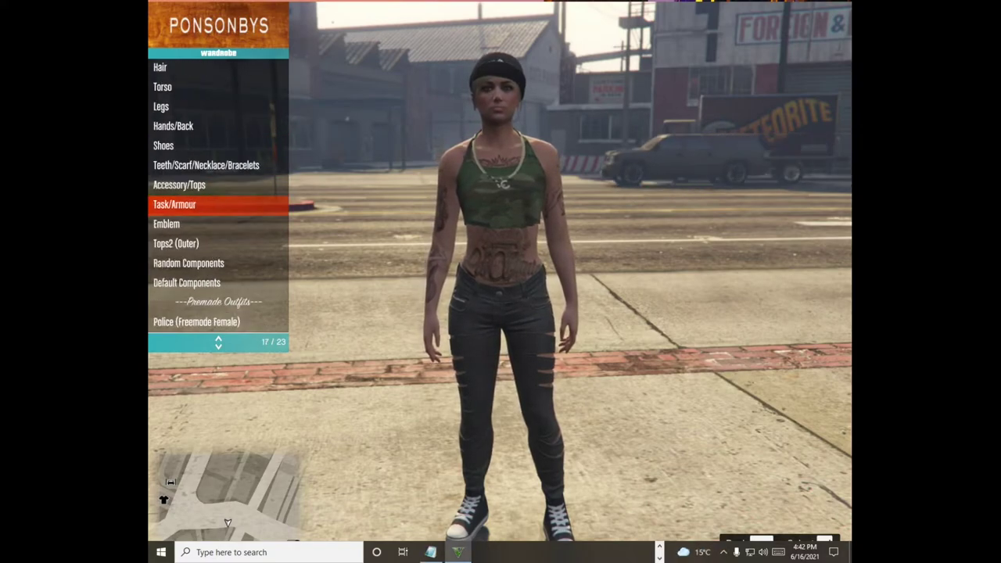
key(Down)
key(Down)
key(Down)
key(Down)
key(Up)
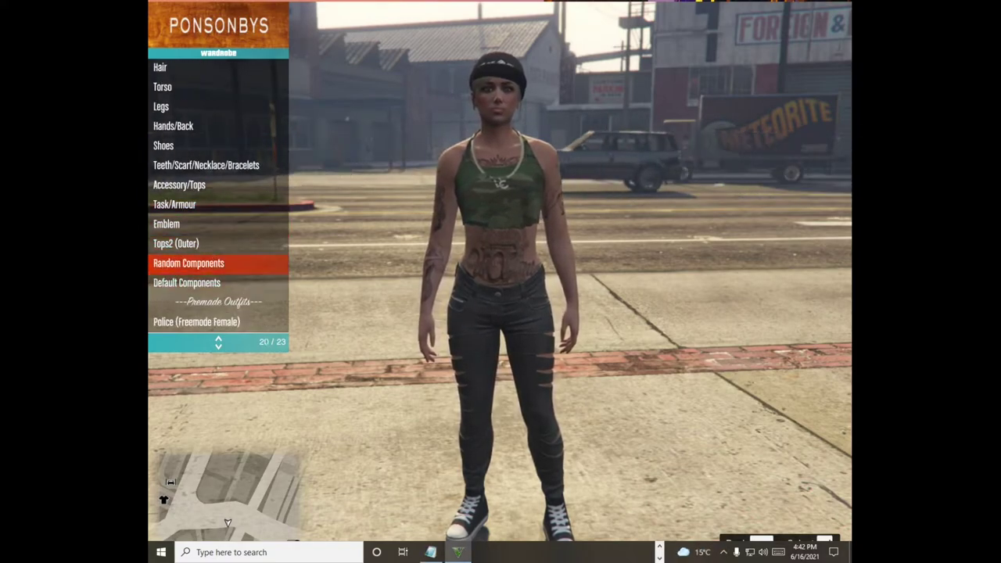
key(Up)
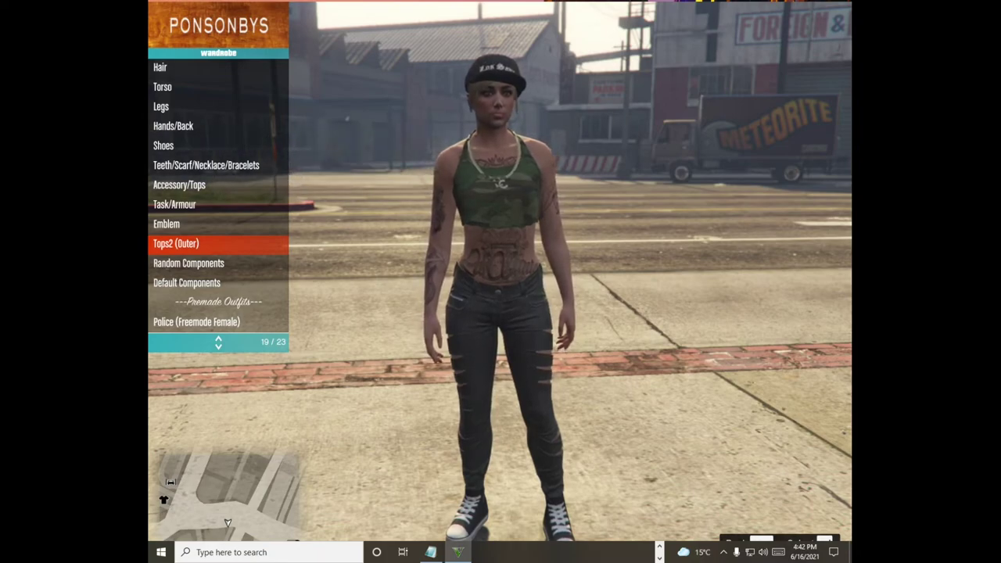
key(Return)
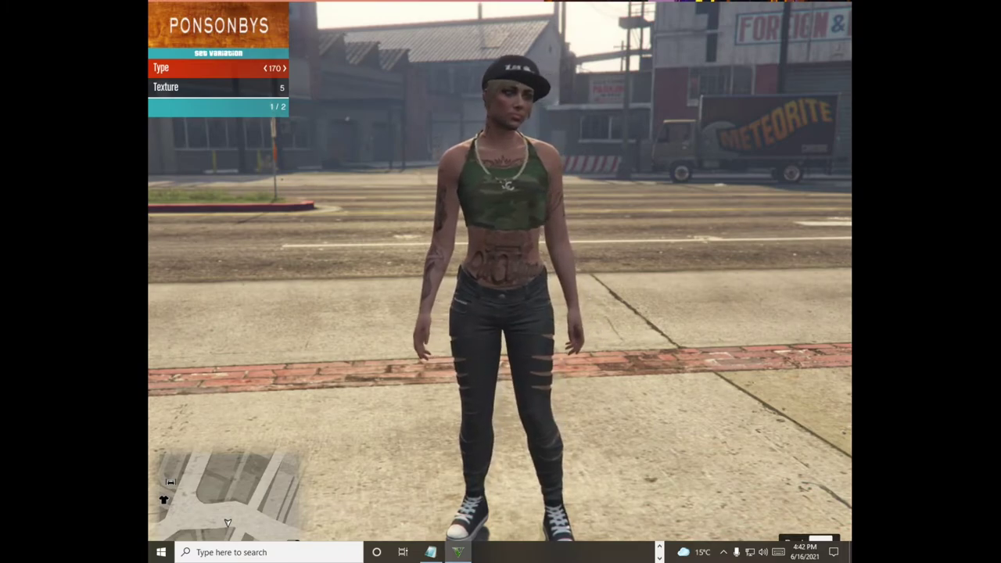
Step: Raise the outer top Type from 170 to 213, the black paisley bandana tank top
key(Right)
key(Right)
key(Right)
key(Right)
key(Right)
key(Right)
key(Right)
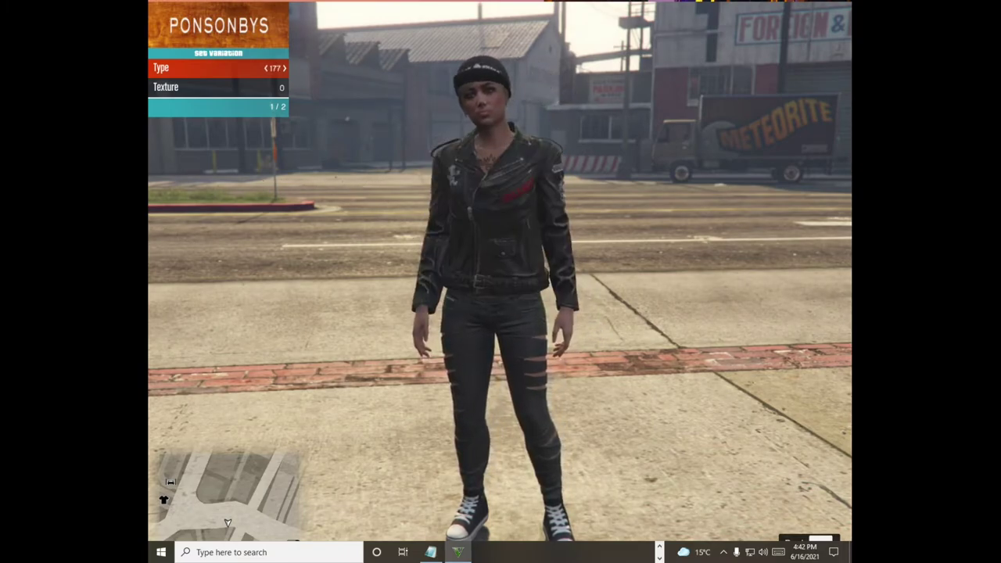
key(Right)
key(Right)
key(Right)
key(Right)
key(Right)
key(Right)
key(Right)
key(Right)
key(Right)
key(Right)
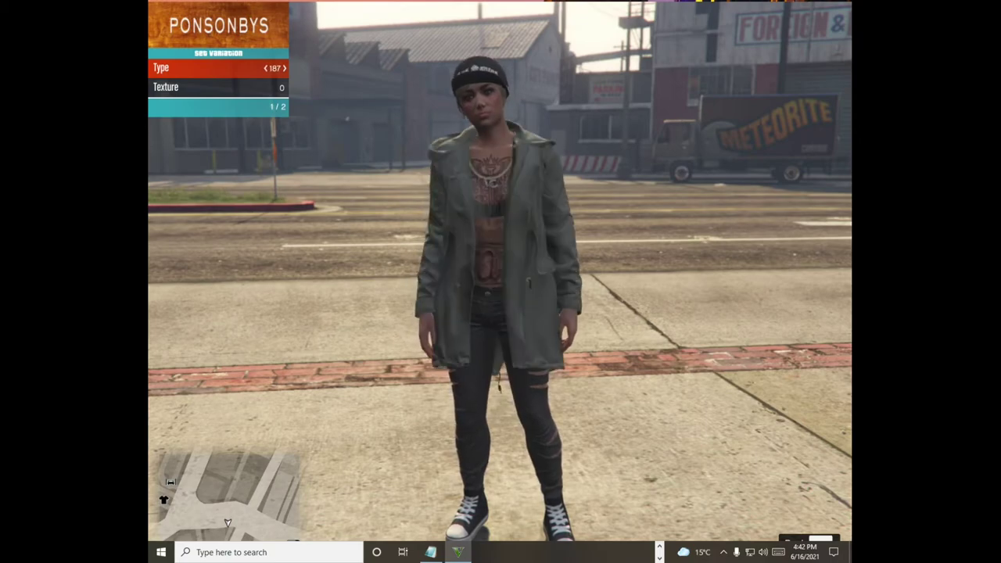
key(Right)
key(Right)
key(Right)
key(Right)
key(Right)
key(Right)
key(Right)
key(Right)
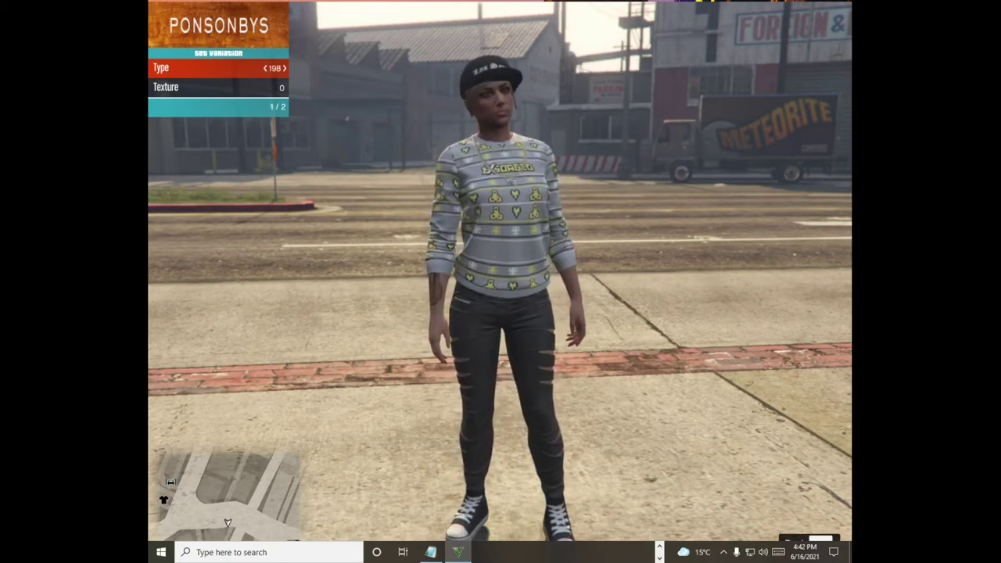
key(Right)
key(Right)
key(Right)
key(Right)
key(Right)
key(Right)
key(Right)
key(Right)
key(Right)
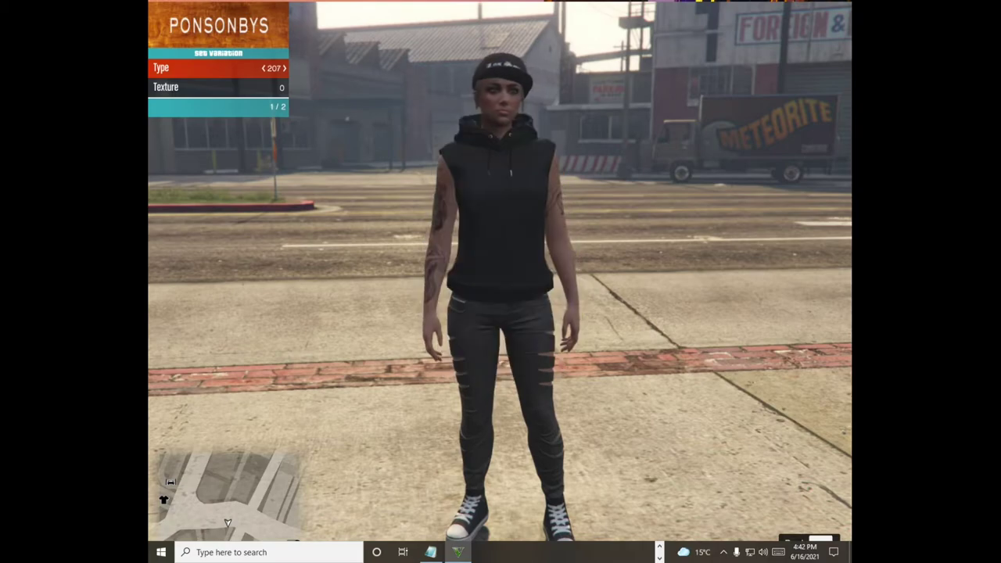
key(Right)
key(Right)
key(Right)
key(Right)
key(Right)
key(Right)
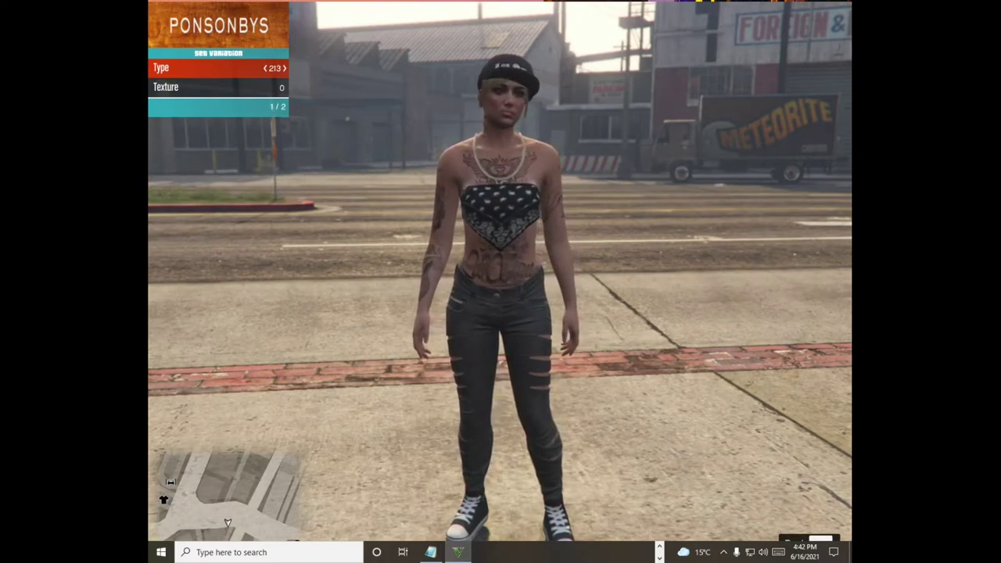
Step: Preview the bandana top's colour variants, including red, through the Texture values
key(Down)
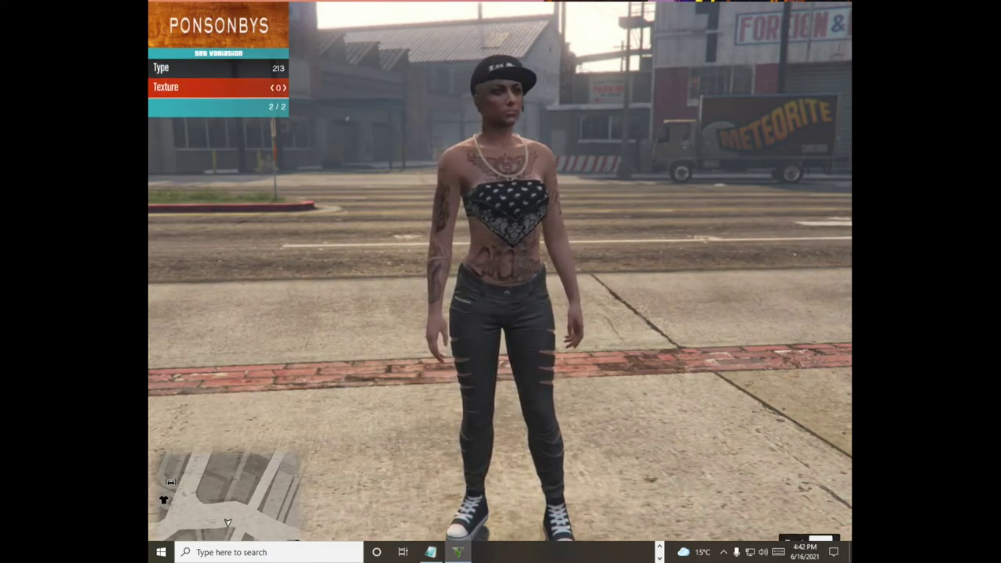
key(Right)
key(Right)
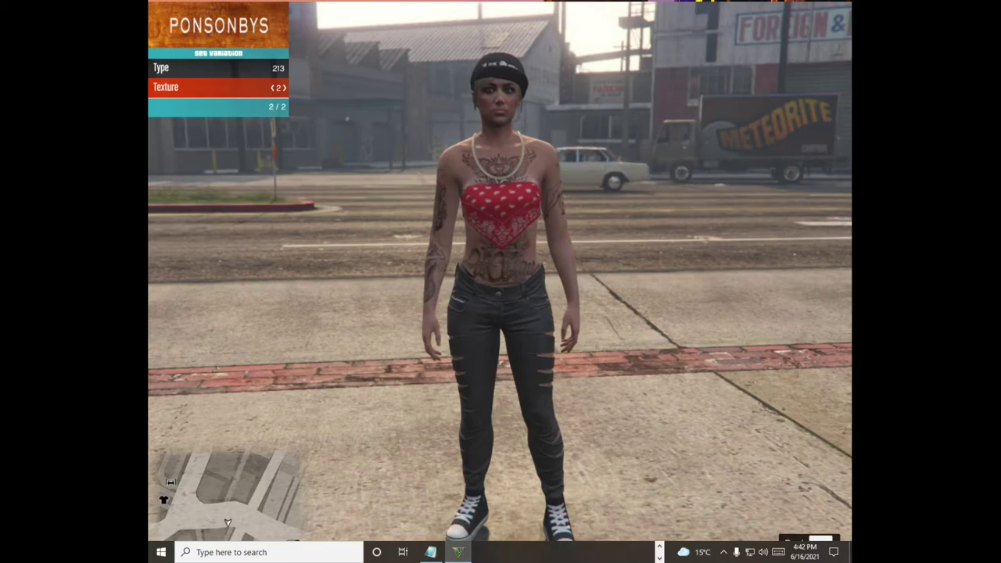
key(Right)
key(Right)
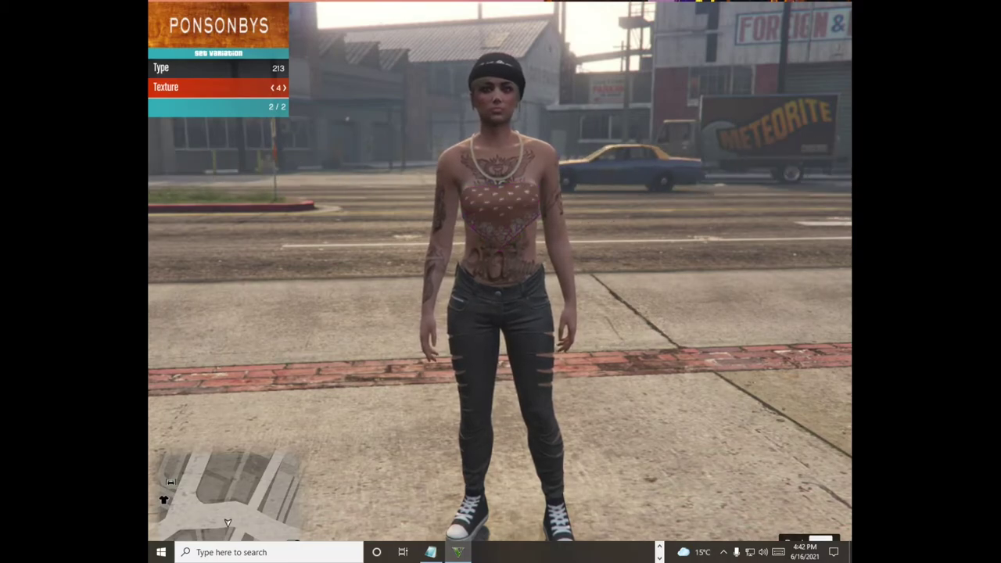
key(Right)
key(Right)
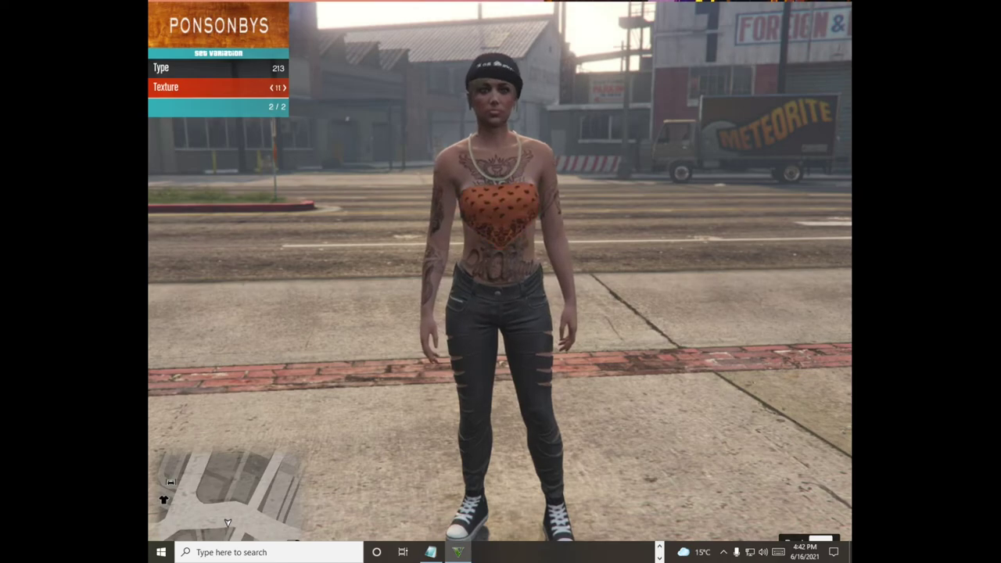
key(Right)
key(Right)
key(Right)
key(Right)
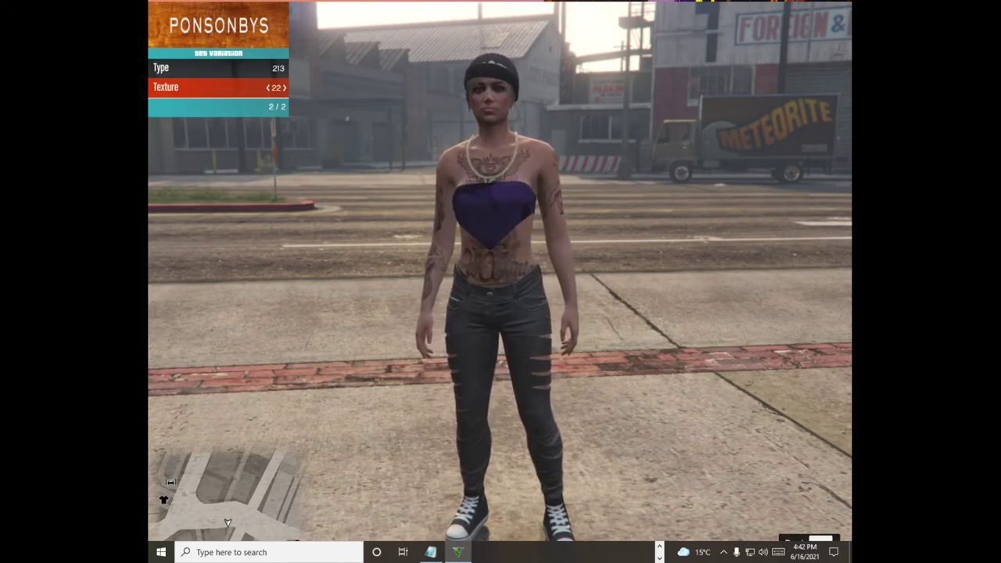
key(Right)
Step: Set Texture back to 0 for the black bandana and return to the Wardrobe list
key(Left)
key(Left)
key(Left)
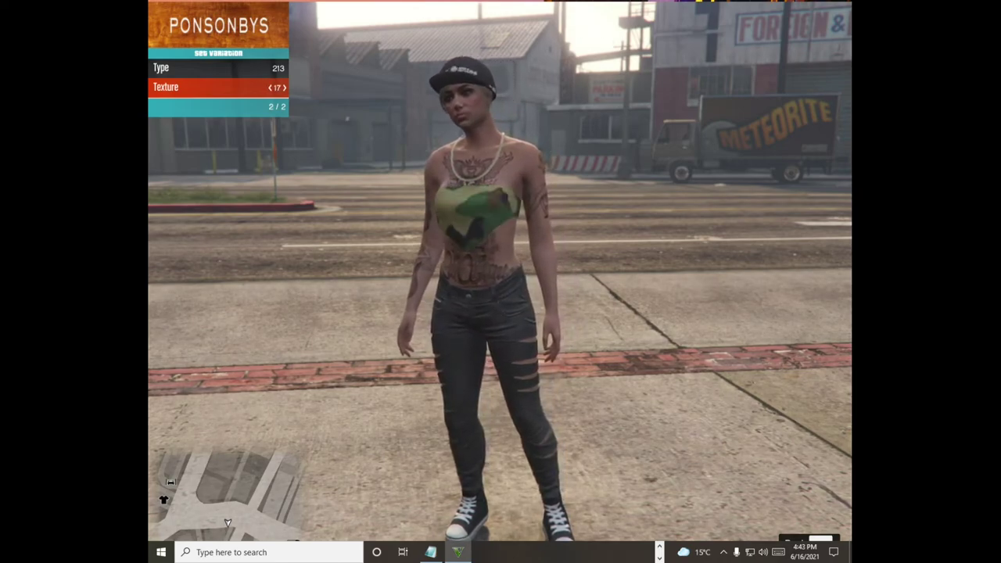
key(Left)
key(Left)
key(Left)
key(Left)
key(Left)
key(Left)
key(Left)
key(Left)
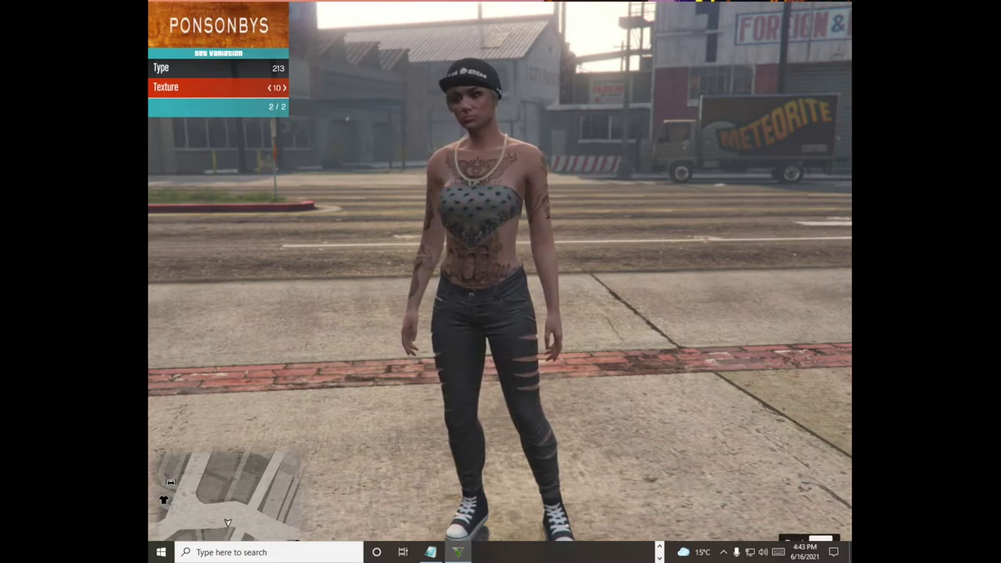
key(Left)
key(Left)
key(Left)
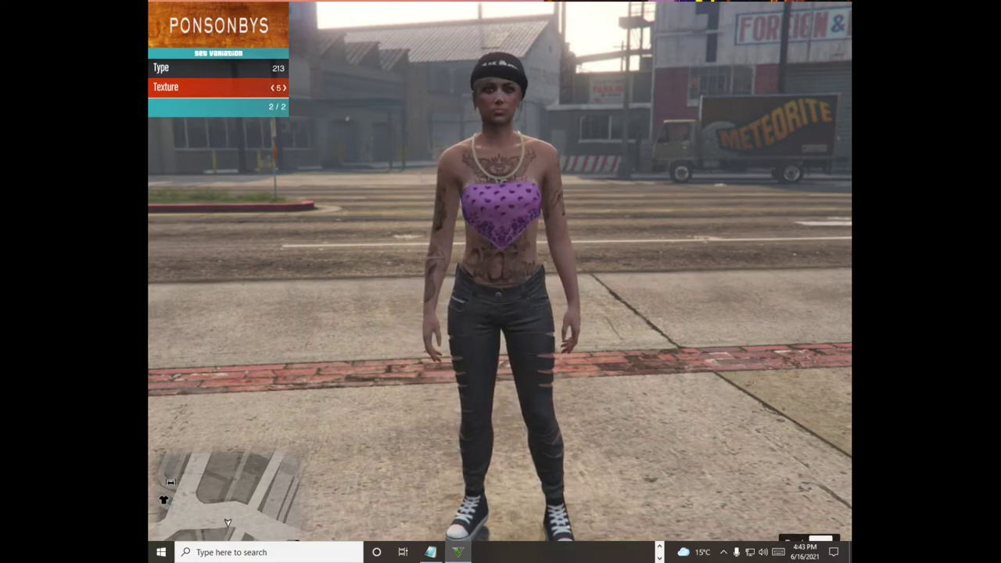
key(Left)
key(Left)
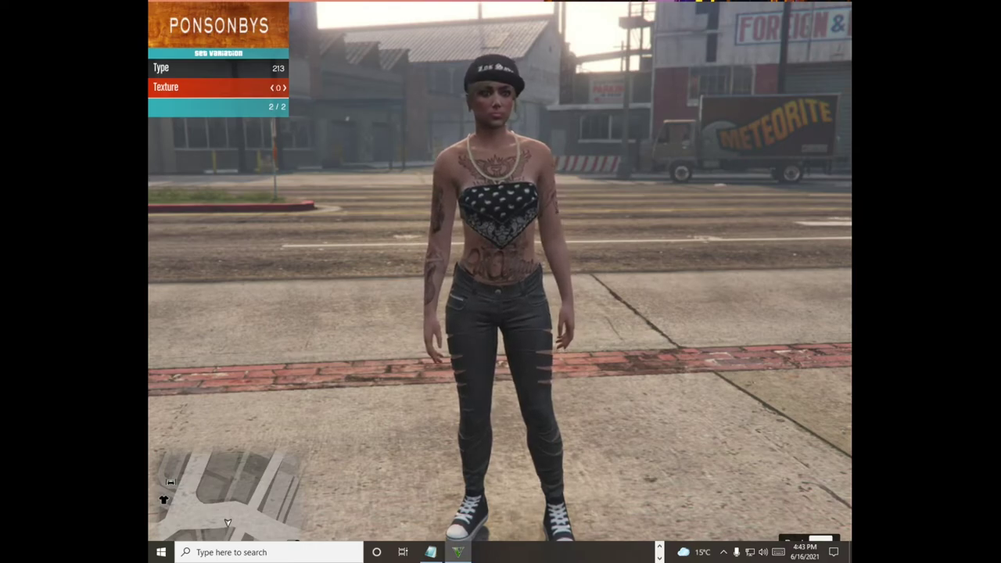
key(BackSpace)
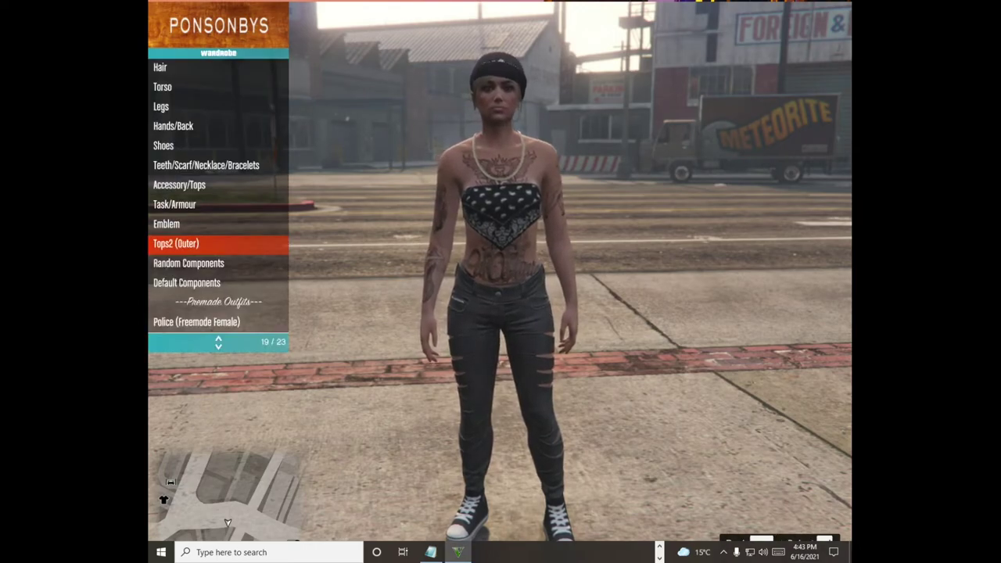
Step: Load the saved Anna.xml outfit from Outfits, keeping the bandana top
key(Up)
key(Up)
key(Up)
key(Up)
key(Up)
key(Up)
key(Up)
key(Up)
key(Up)
key(Up)
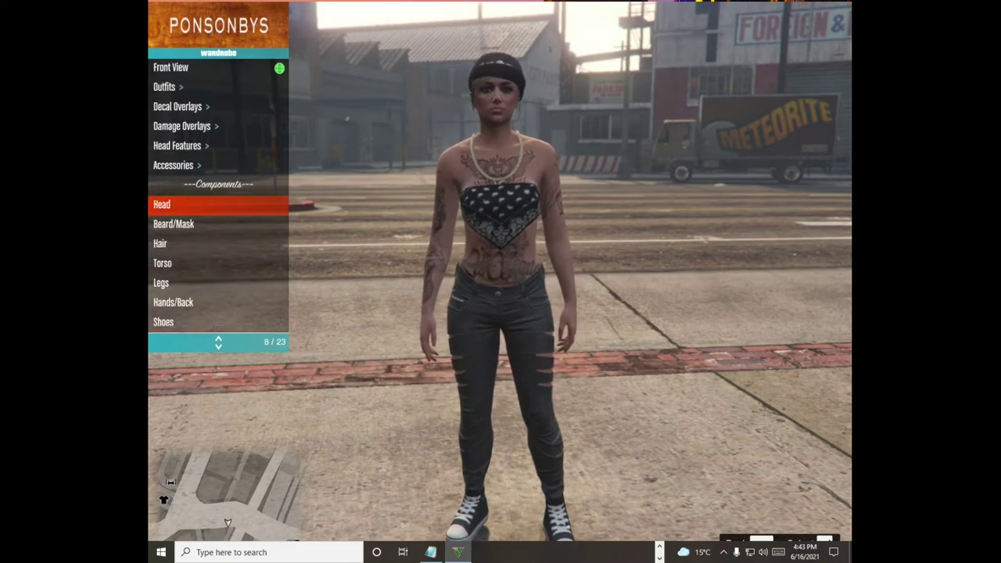
key(Up)
key(Up)
key(Up)
key(Up)
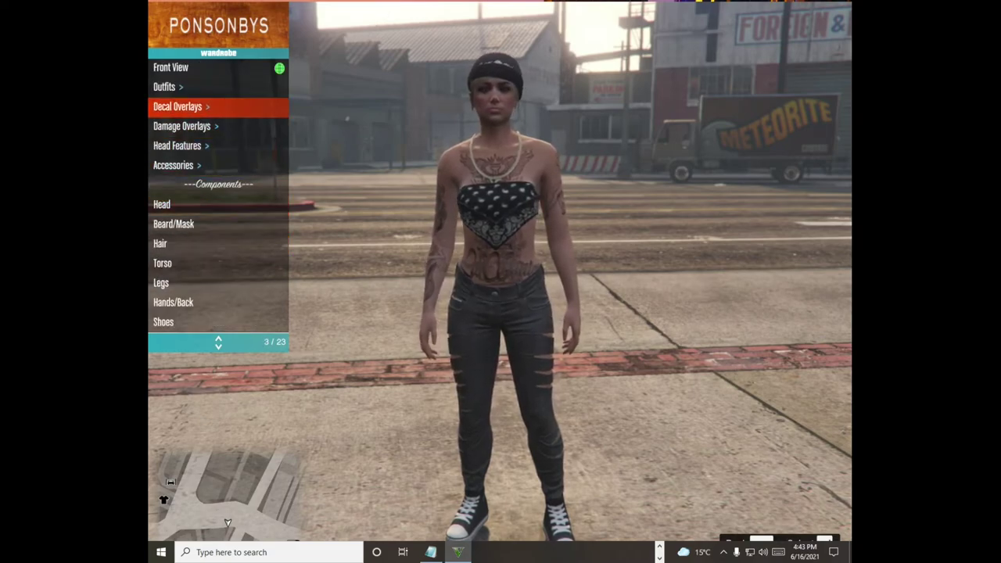
key(Up)
key(Down)
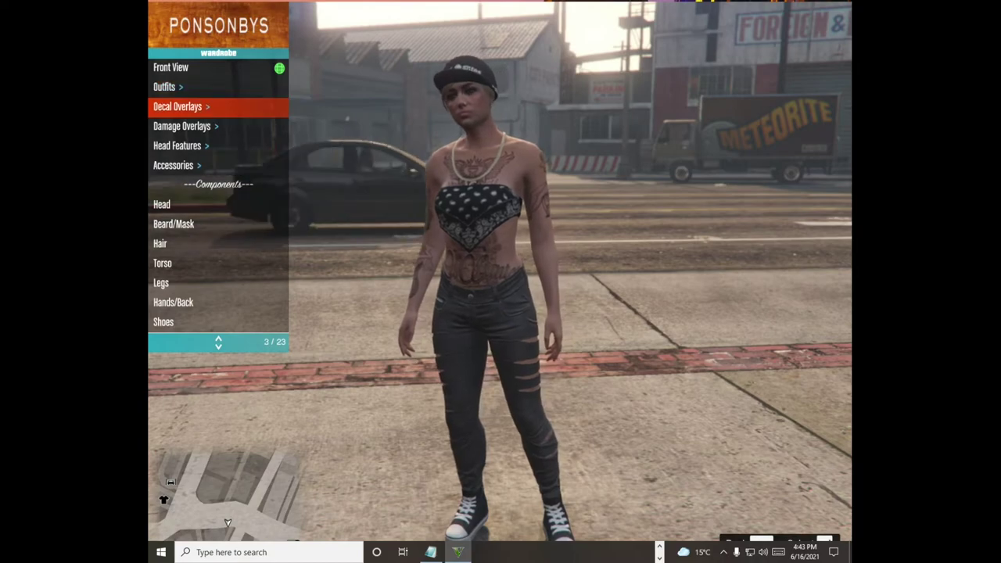
key(Up)
key(Return)
key(Up)
key(Up)
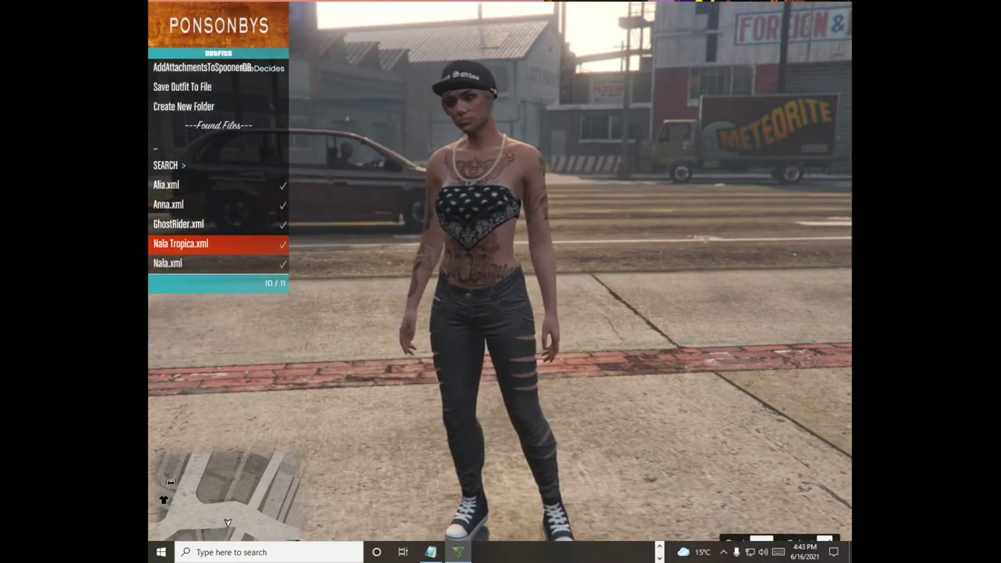
key(Up)
key(Up)
key(Return)
key(Return)
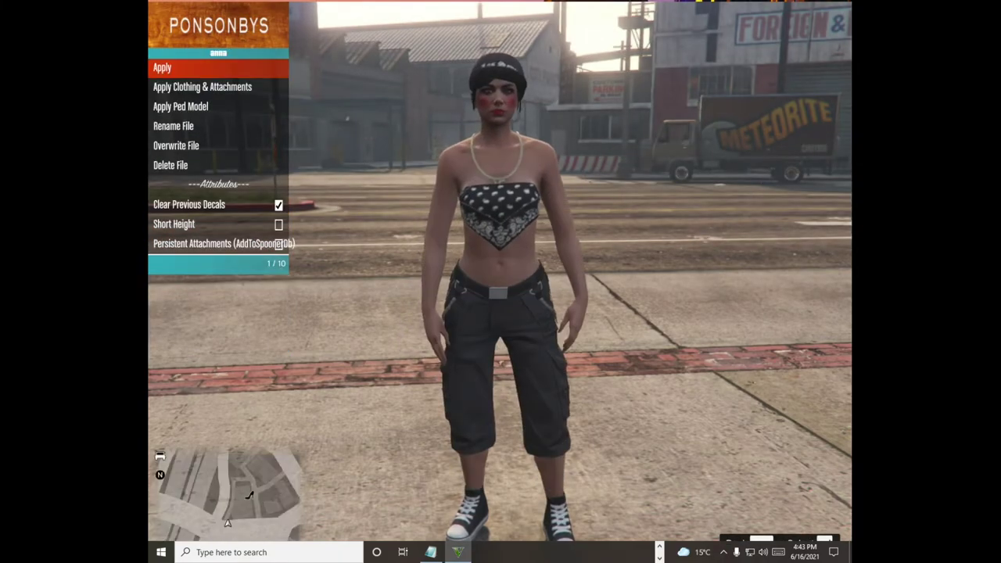
Step: Close the Menyoo trainer and turn the character toward the camera
key(BackSpace)
key(BackSpace)
key(BackSpace)
key(BackSpace)
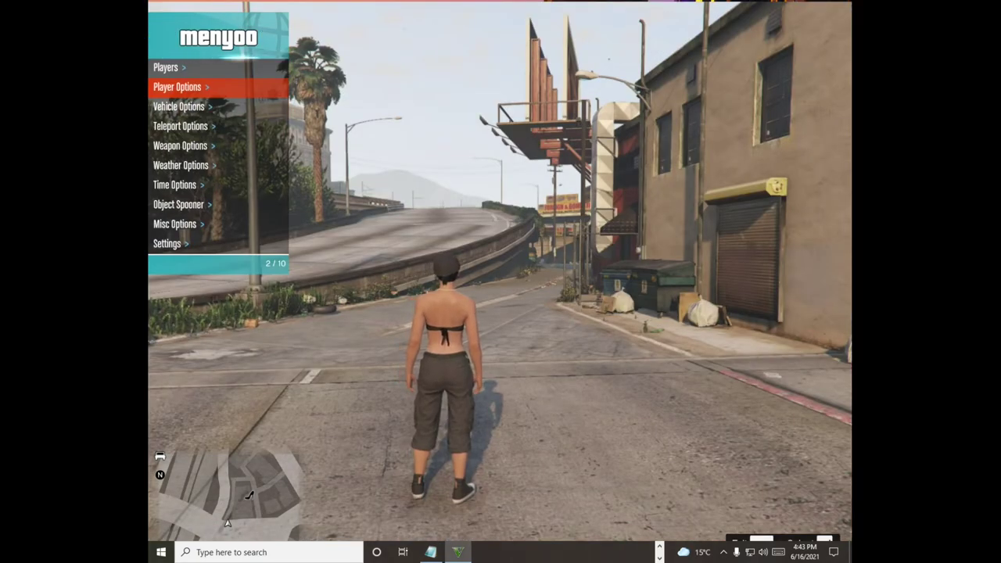
key(BackSpace)
key(s)
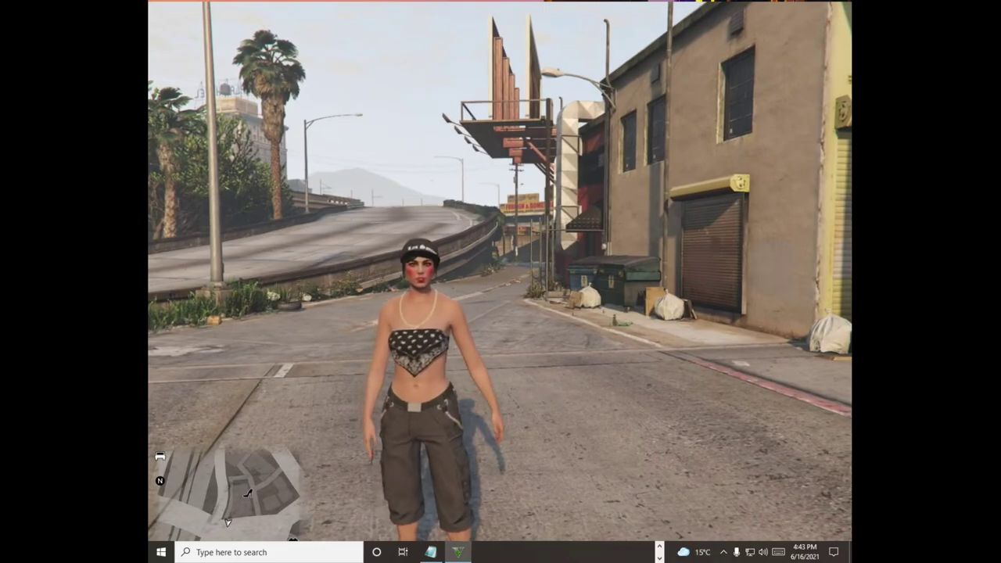
Step: Walk the character along the street, showing the bandana top's front and back
key(w)
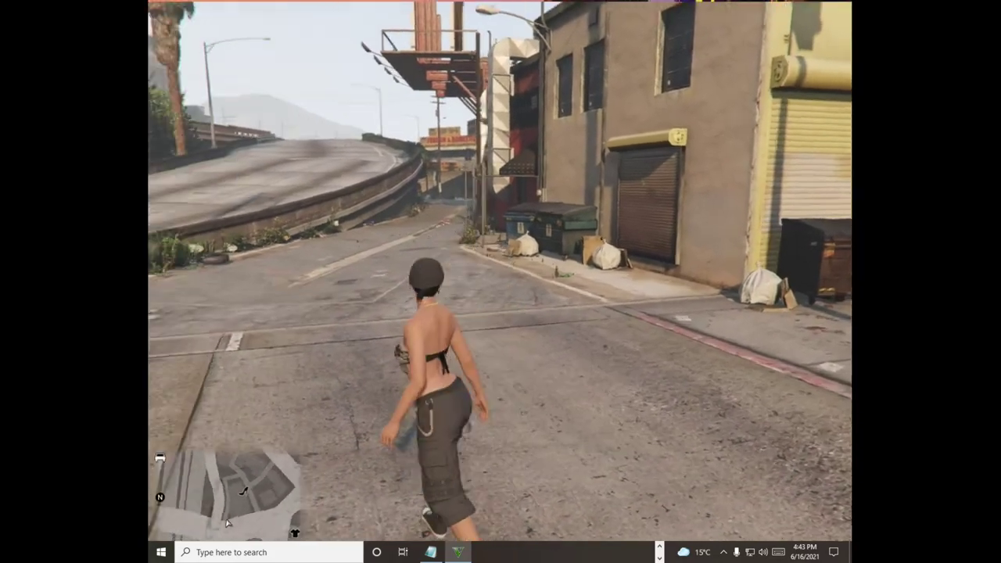
key(s)
key(w)
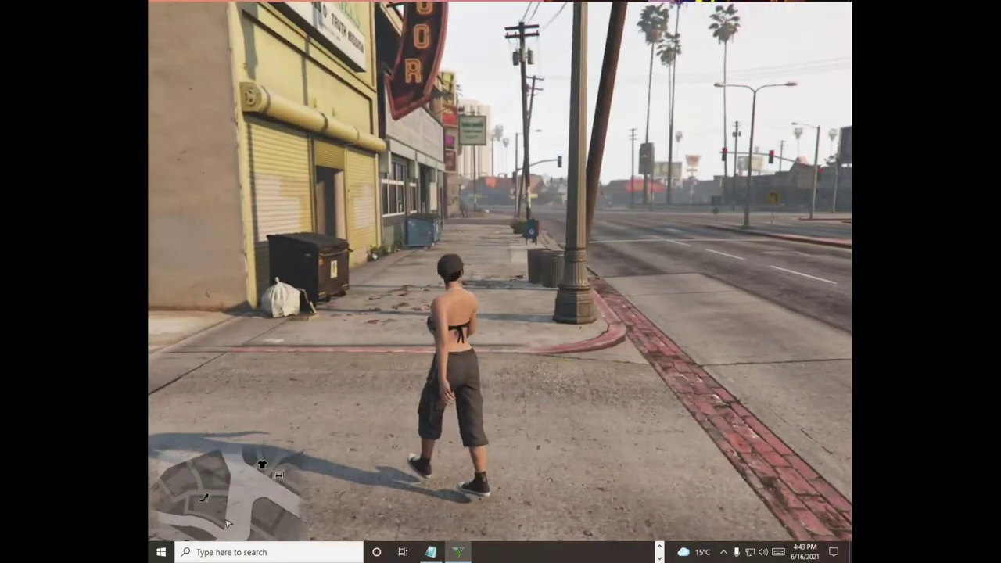
key(s)
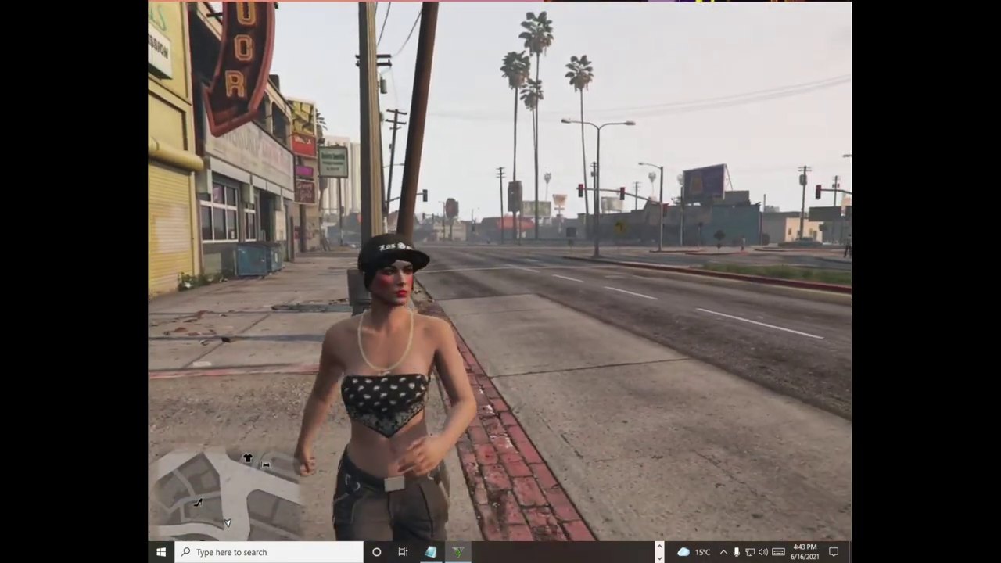
key(w)
key(s)
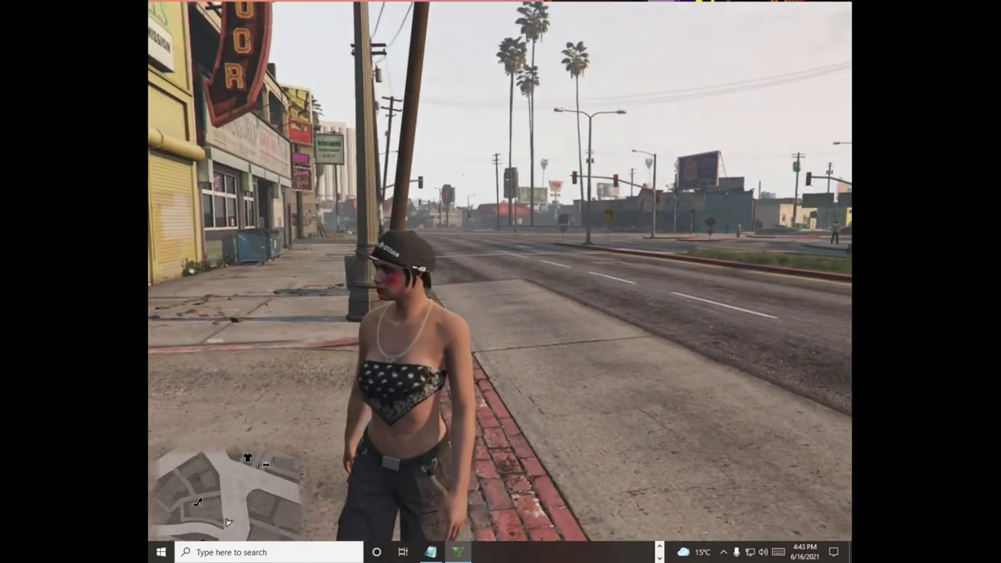
key(w)
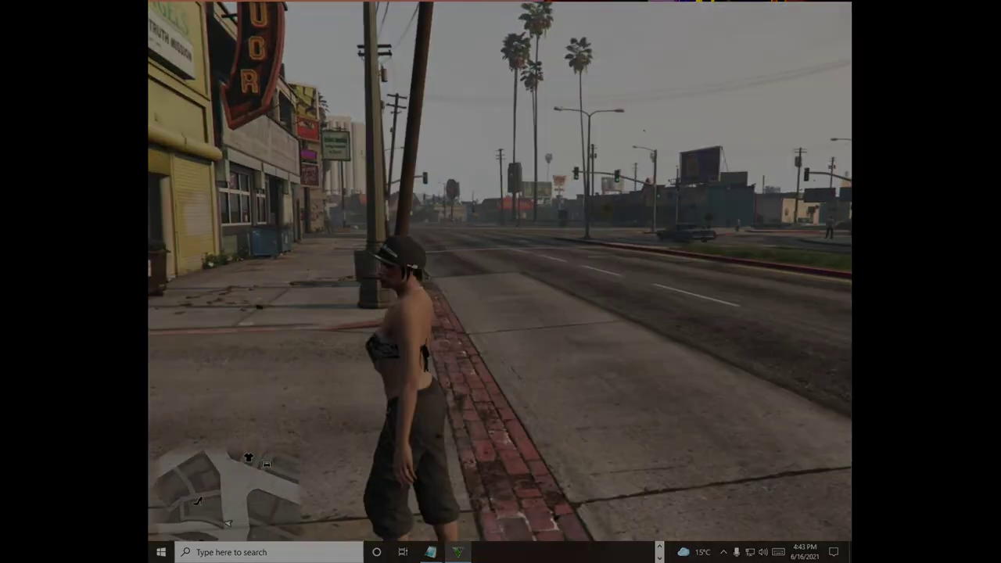